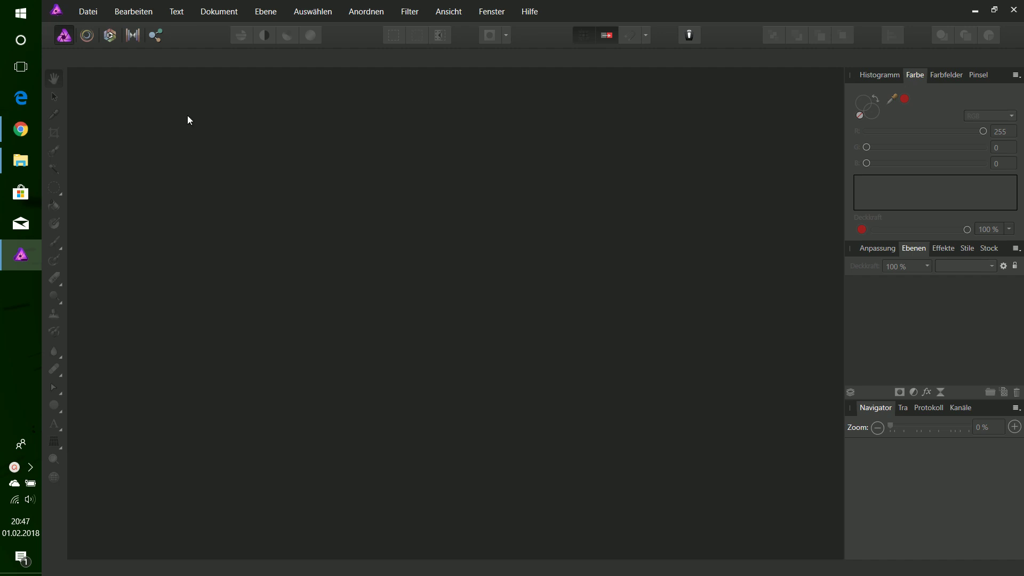
Create a new 800 × 800 px Web document with a transparent background
{"action": "left_click", "coordinate": [90, 13]}
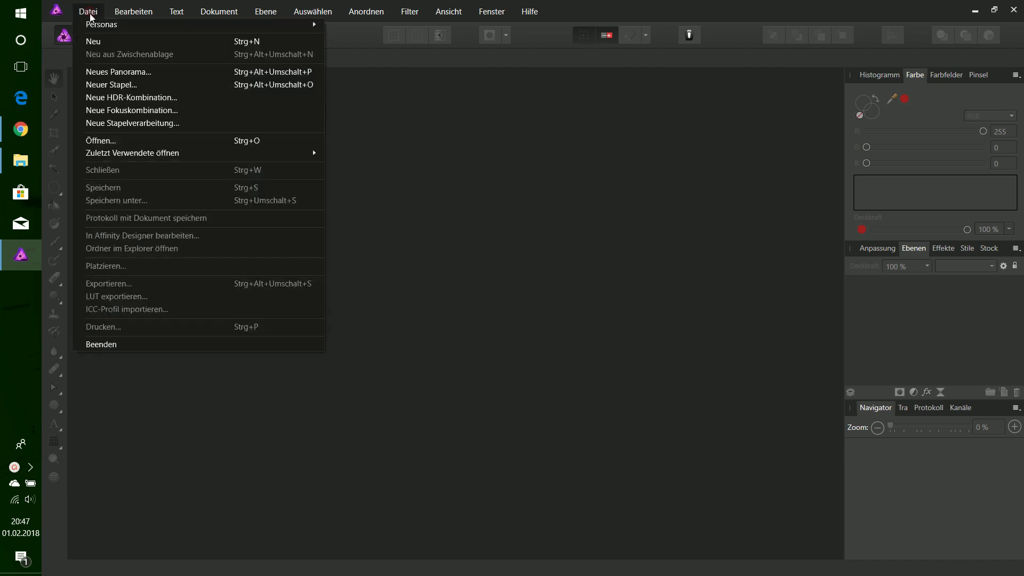
{"action": "left_click", "coordinate": [97, 42]}
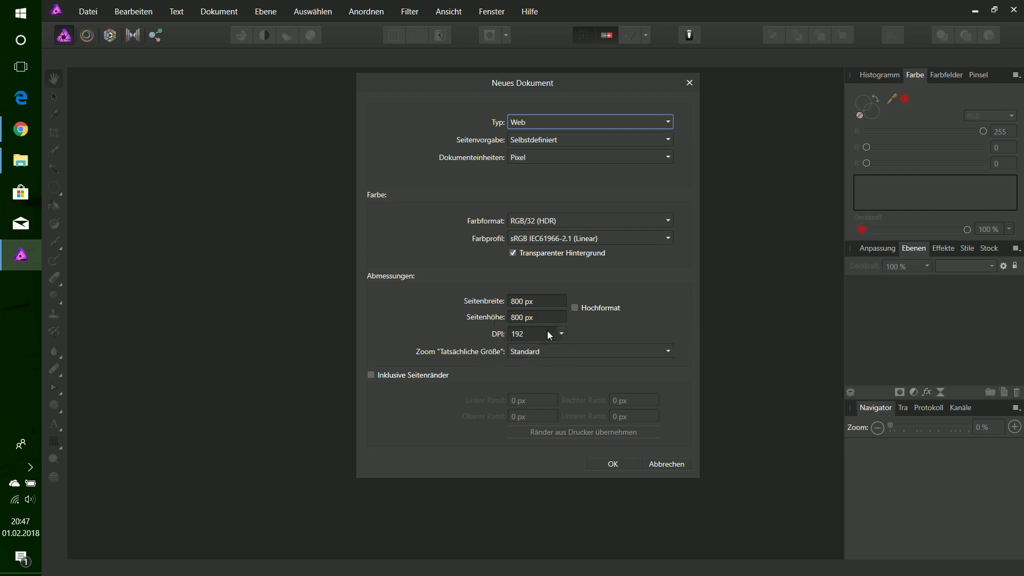
{"action": "left_click", "coordinate": [614, 464]}
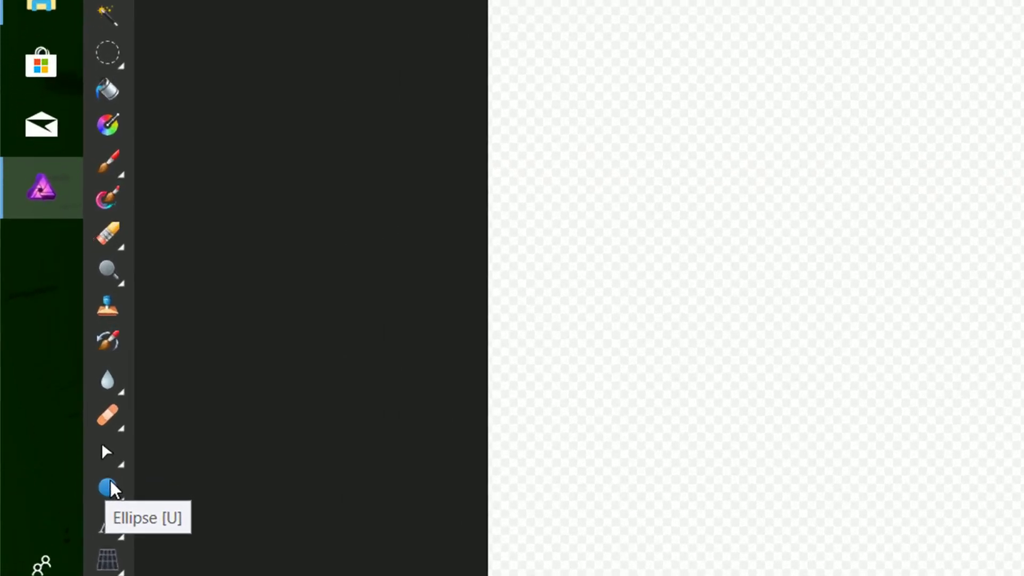
Draw a black circle about 508 px across with the Ellipse tool
{"action": "left_click", "coordinate": [109, 489]}
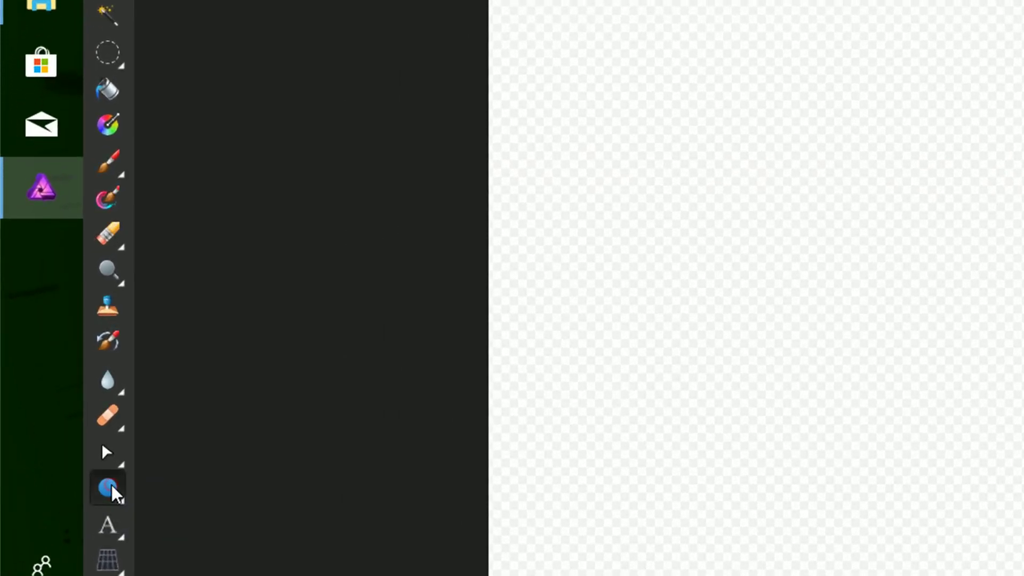
{"action": "left_click", "coordinate": [112, 499]}
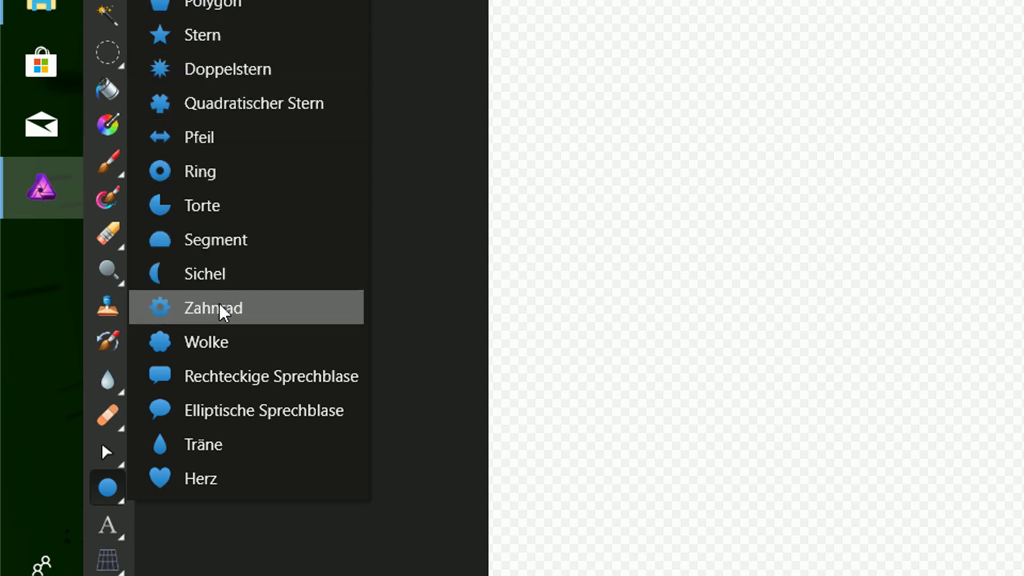
{"action": "left_click", "coordinate": [118, 490]}
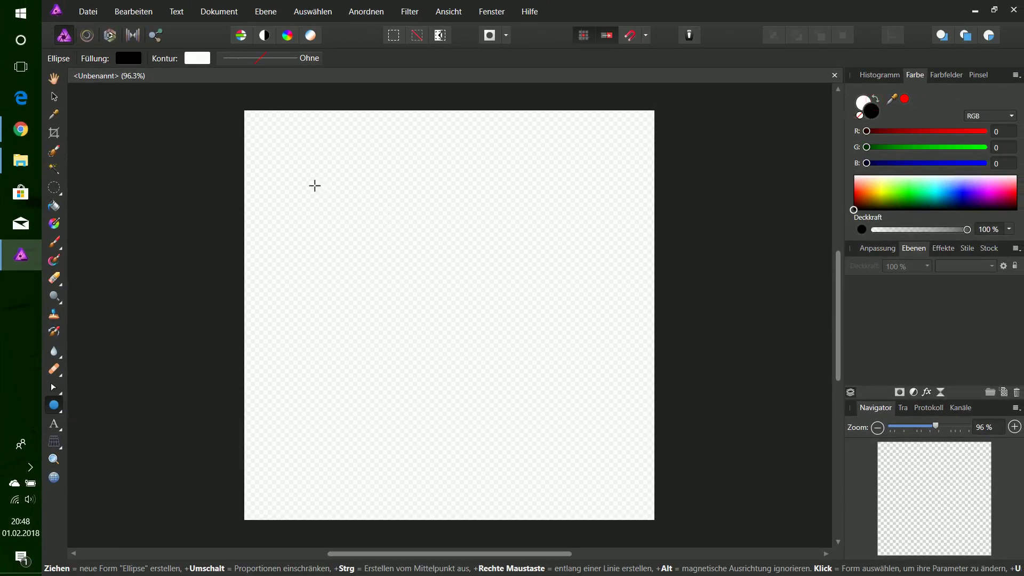
{"action": "left_click_drag", "start_coordinate": [308, 176], "coordinate": [594, 442]}
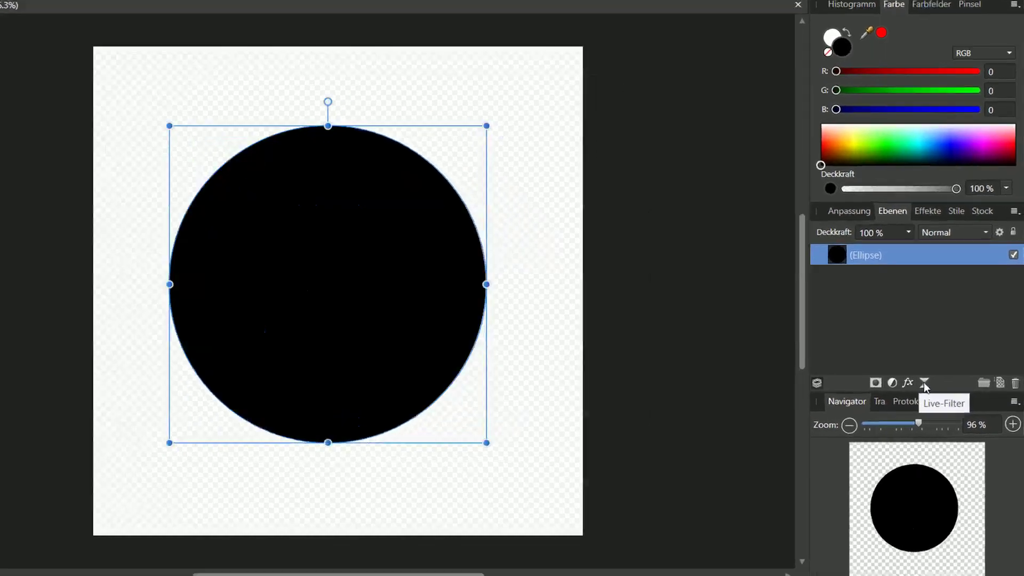
Add a Lighting live filter to the circle and move its spotlight toward the upper left
{"action": "left_click", "coordinate": [942, 395]}
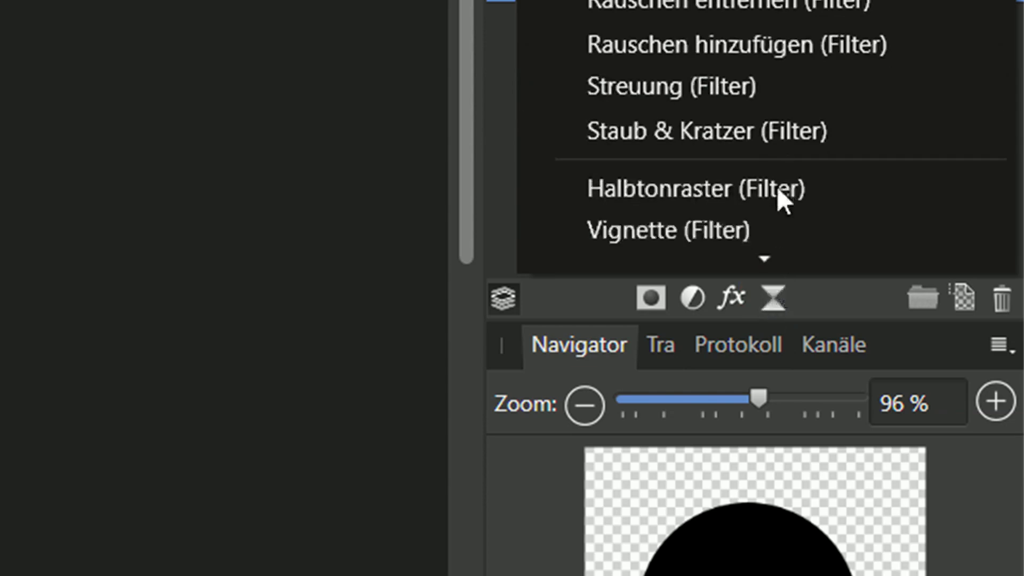
{"action": "scroll", "coordinate": [776, 160], "scroll_direction": "down", "scroll_amount": 2}
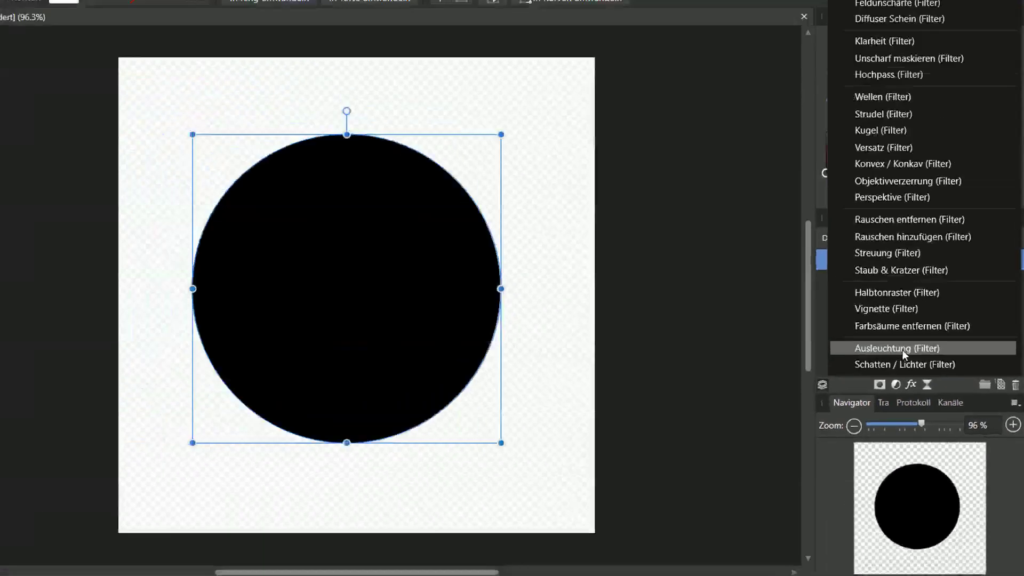
{"action": "left_click", "coordinate": [903, 350]}
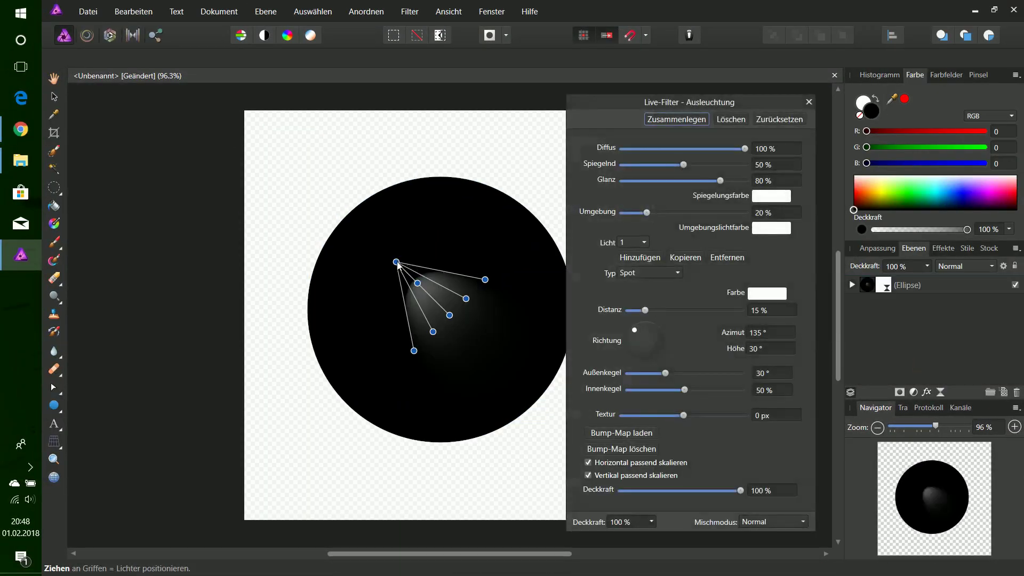
{"action": "left_click_drag", "start_coordinate": [450, 318], "coordinate": [386, 262]}
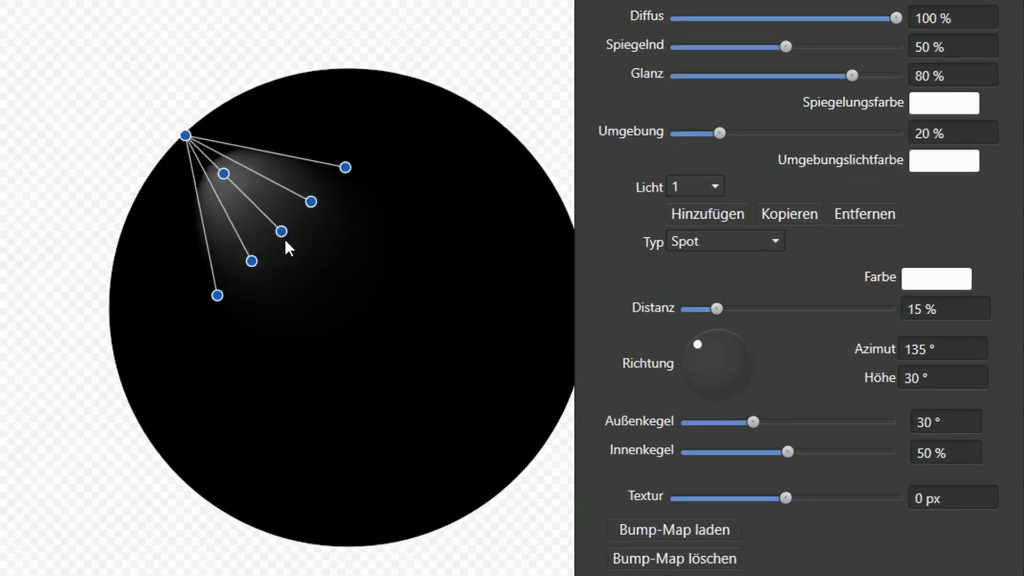
{"action": "left_click_drag", "start_coordinate": [288, 244], "coordinate": [326, 291]}
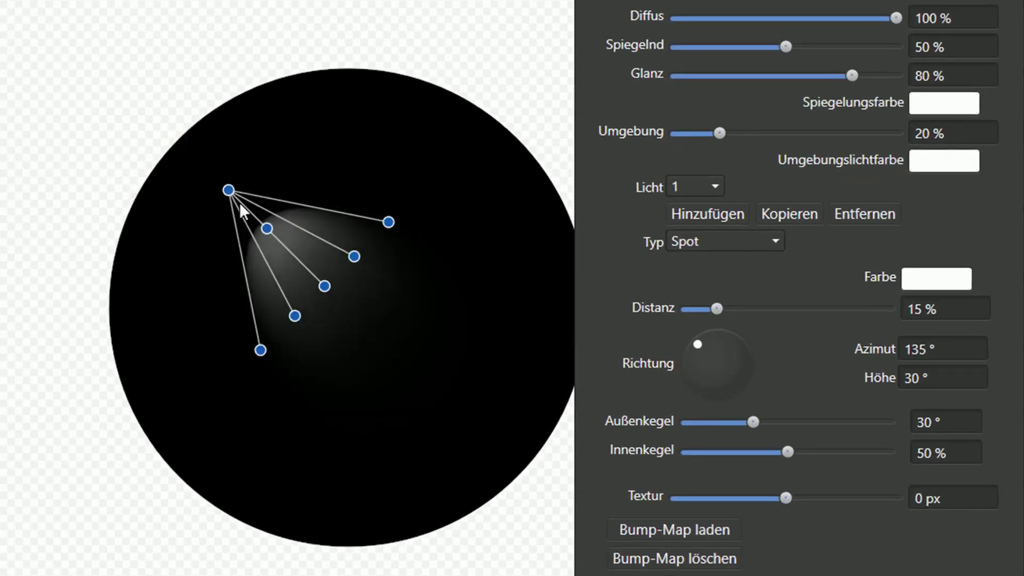
Pull the light source out to the upper left and widen the outer cone to 45.1°
{"action": "left_click_drag", "start_coordinate": [229, 190], "coordinate": [167, 113]}
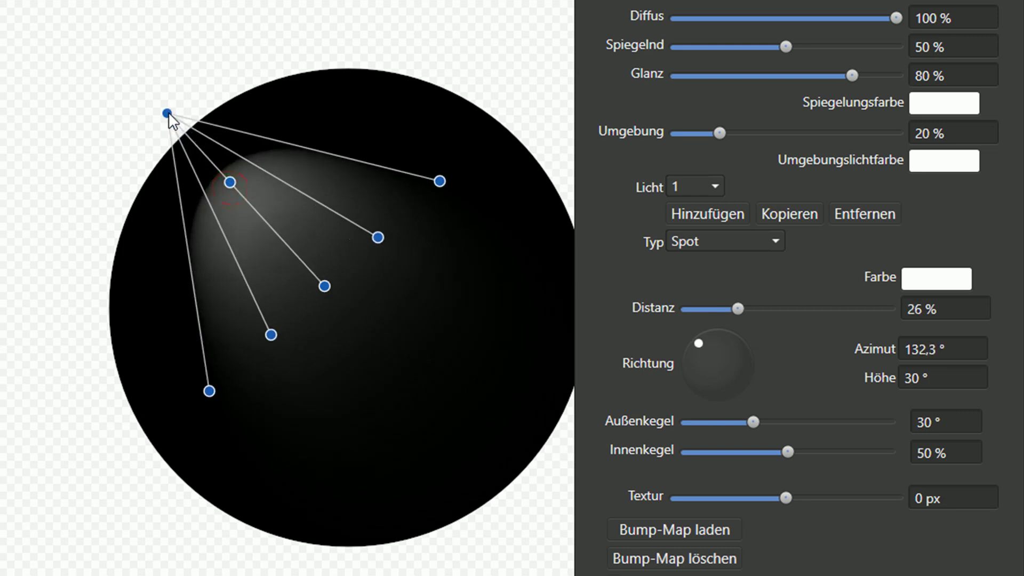
{"action": "left_click_drag", "start_coordinate": [324, 287], "coordinate": [304, 254]}
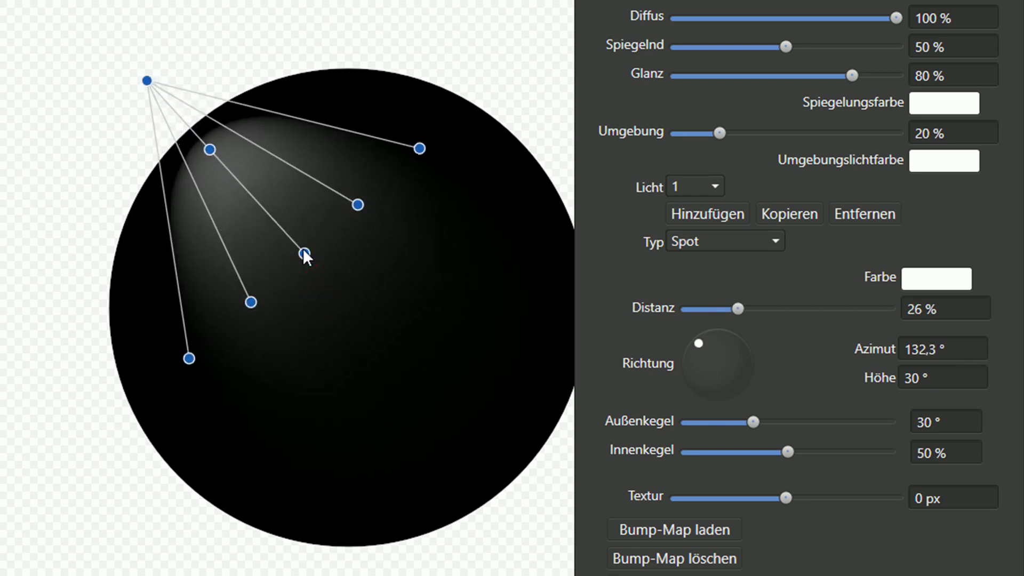
{"action": "left_click_drag", "start_coordinate": [189, 358], "coordinate": [125, 417]}
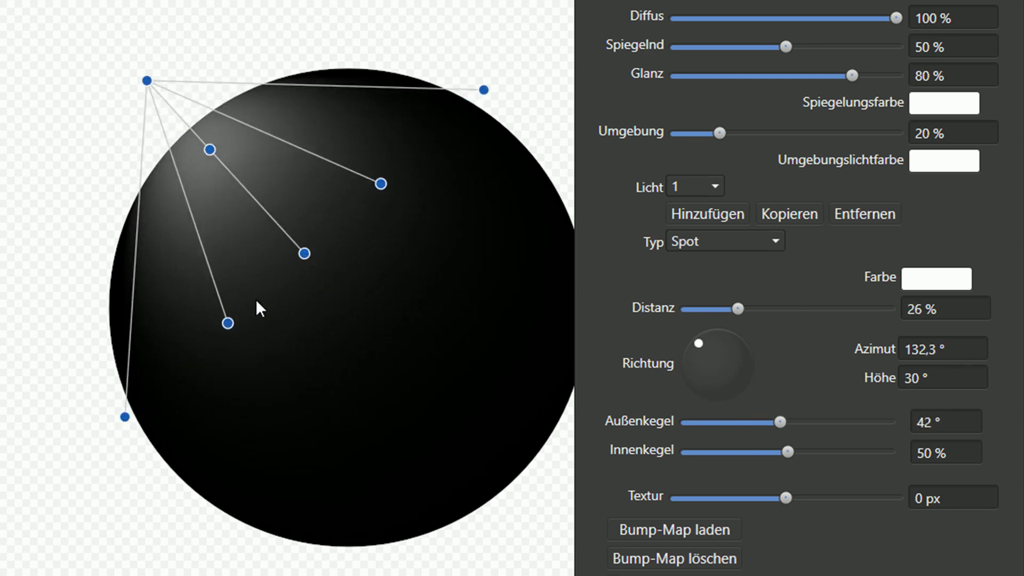
{"action": "left_click_drag", "start_coordinate": [305, 258], "coordinate": [318, 279]}
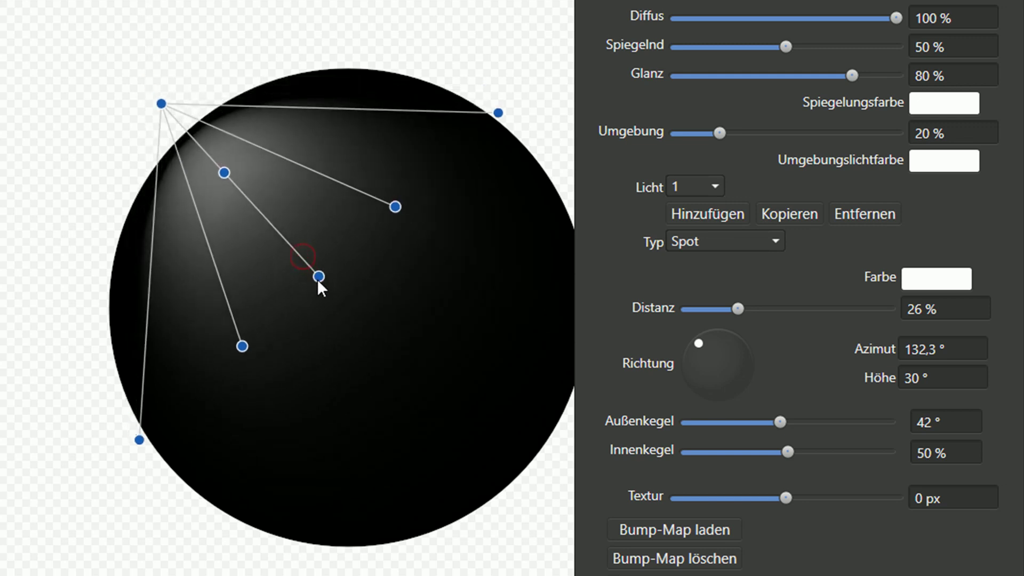
{"action": "left_click_drag", "start_coordinate": [141, 440], "coordinate": [120, 459]}
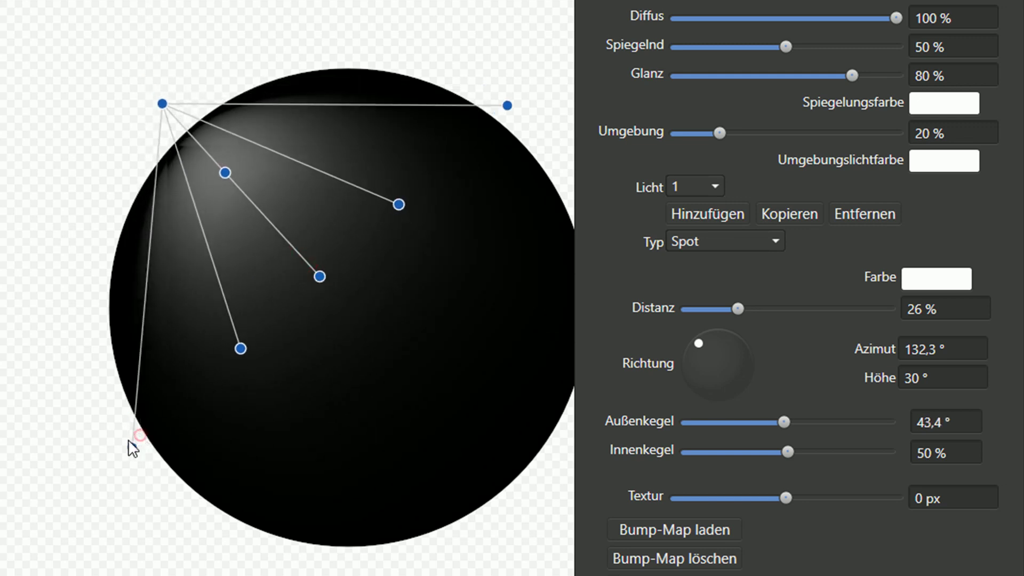
{"action": "left_click_drag", "start_coordinate": [319, 277], "coordinate": [325, 287]}
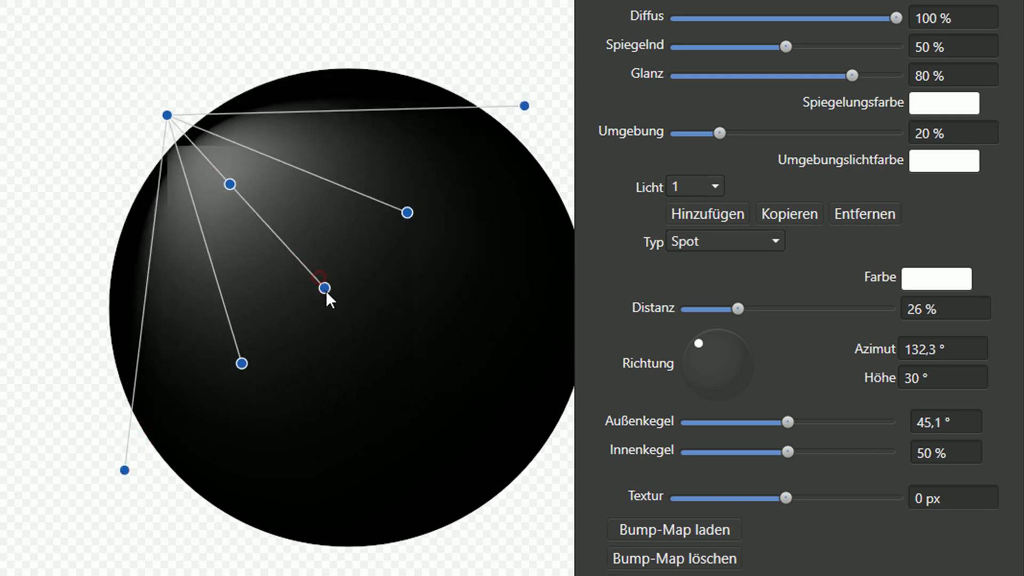
Add a second spotlight aimed at the upper left with widened cones
{"action": "left_click", "coordinate": [713, 213]}
{"action": "mouse_move", "coordinate": [364, 314]}
{"action": "left_mouse_down"}
{"action": "mouse_move", "coordinate": [270, 208]}
{"action": "mouse_move", "coordinate": [262, 213]}
{"action": "left_mouse_up"}
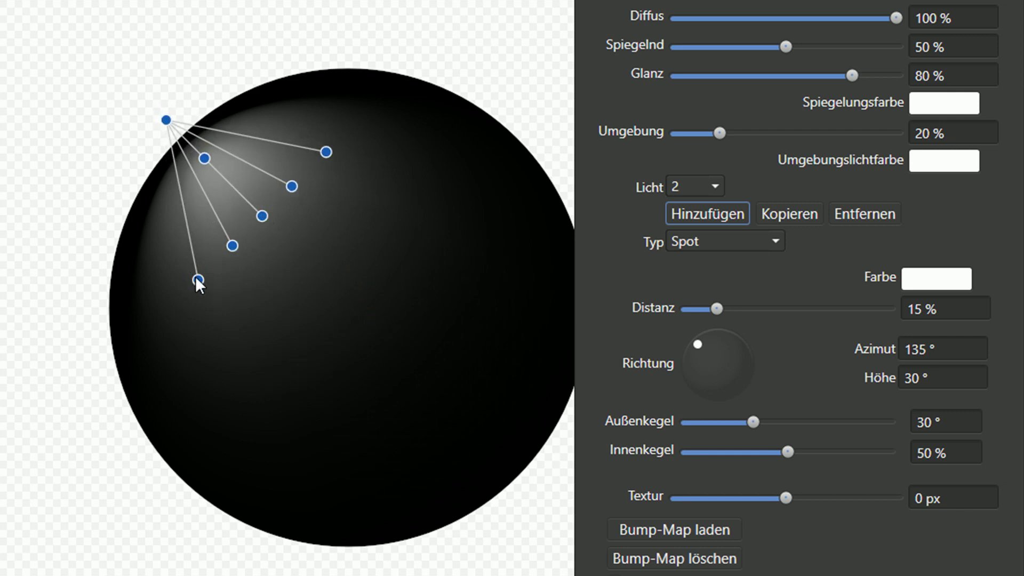
{"action": "left_click_drag", "start_coordinate": [197, 279], "coordinate": [139, 339]}
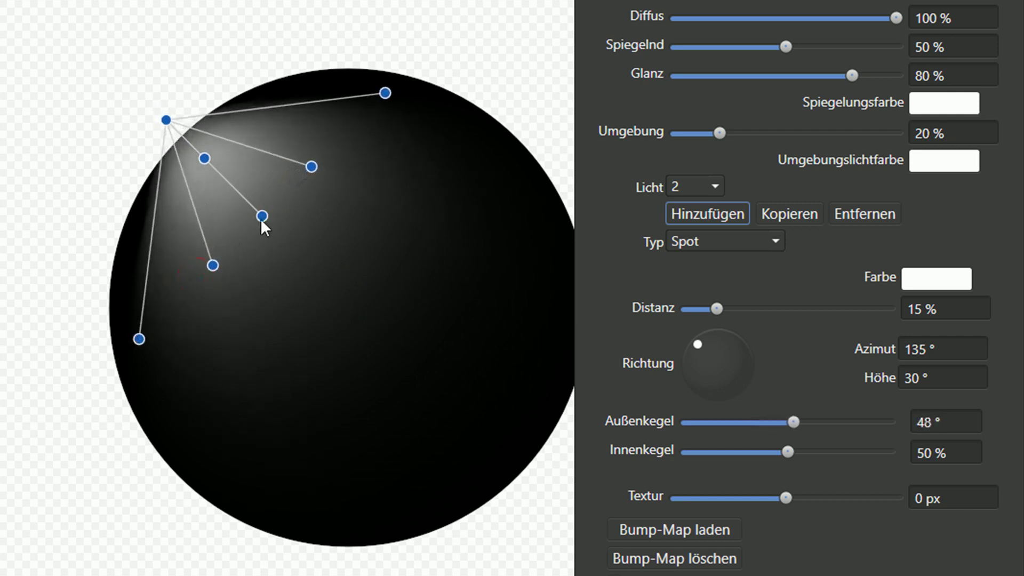
{"action": "left_click_drag", "start_coordinate": [262, 216], "coordinate": [280, 238]}
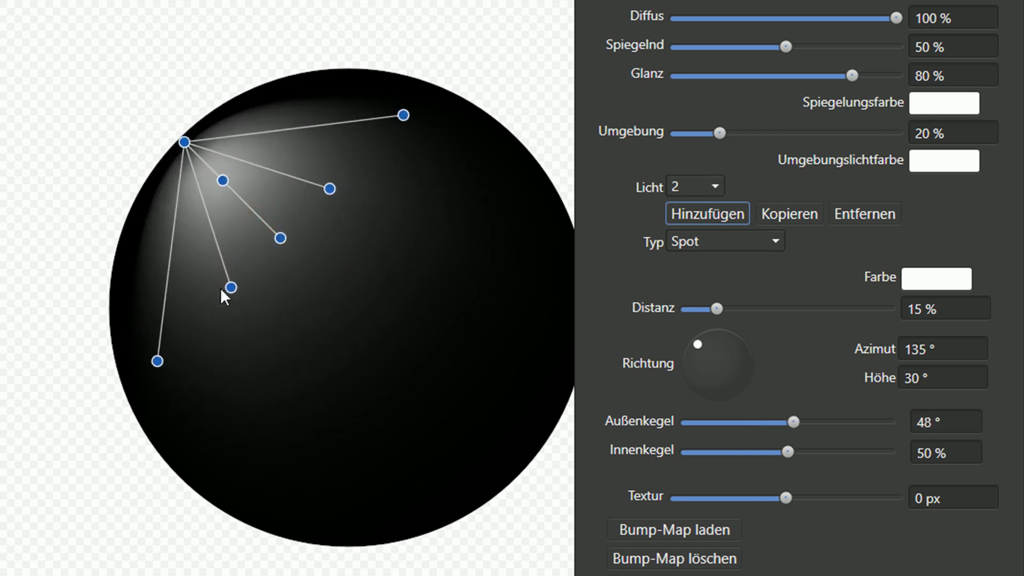
{"action": "left_click_drag", "start_coordinate": [221, 288], "coordinate": [185, 322]}
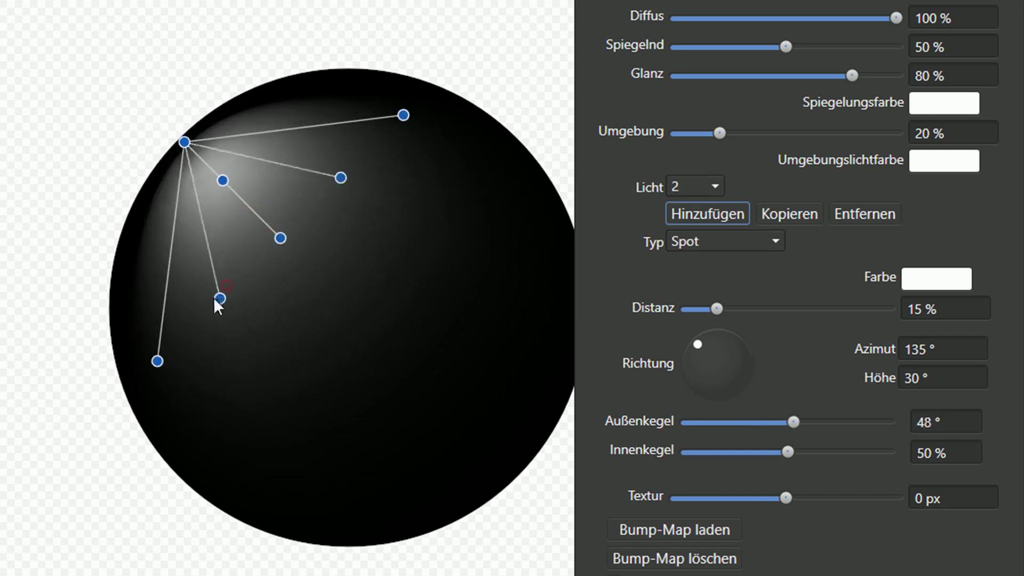
Add a third spotlight with outer cone 50.7° and inner cone 70%, and copy it
{"action": "left_click", "coordinate": [735, 220]}
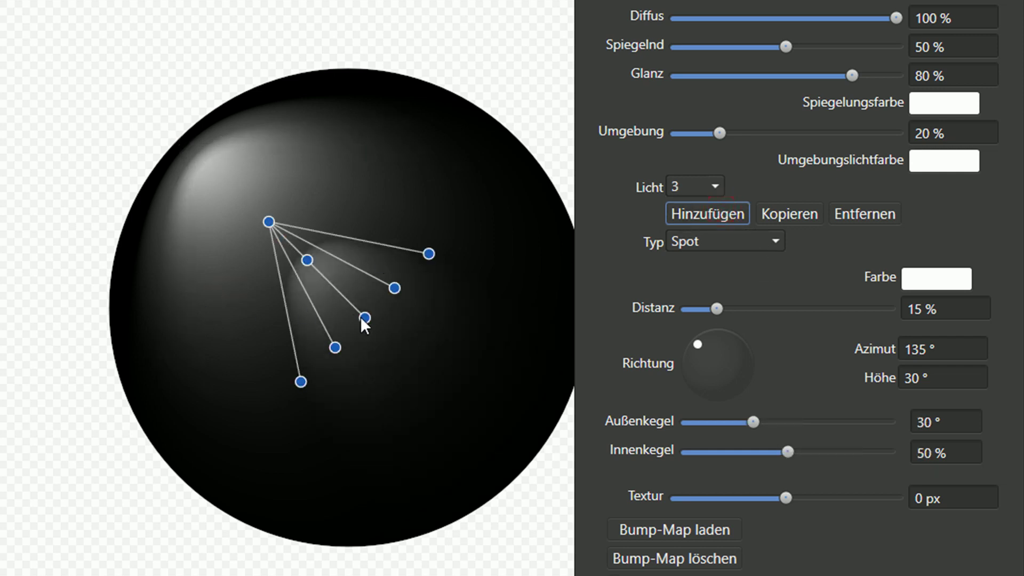
{"action": "left_click_drag", "start_coordinate": [362, 318], "coordinate": [272, 226]}
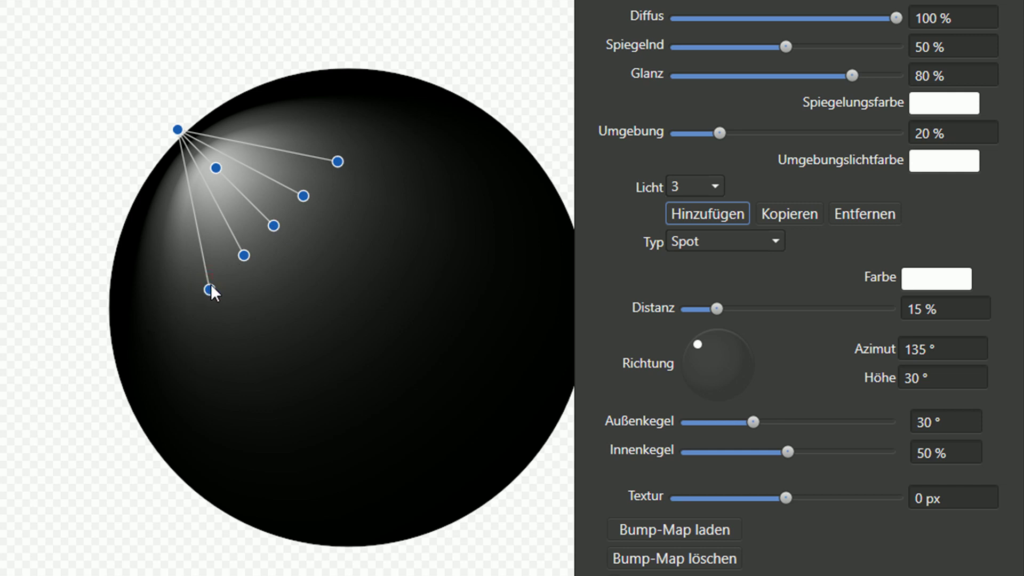
{"action": "left_click_drag", "start_coordinate": [210, 290], "coordinate": [124, 357]}
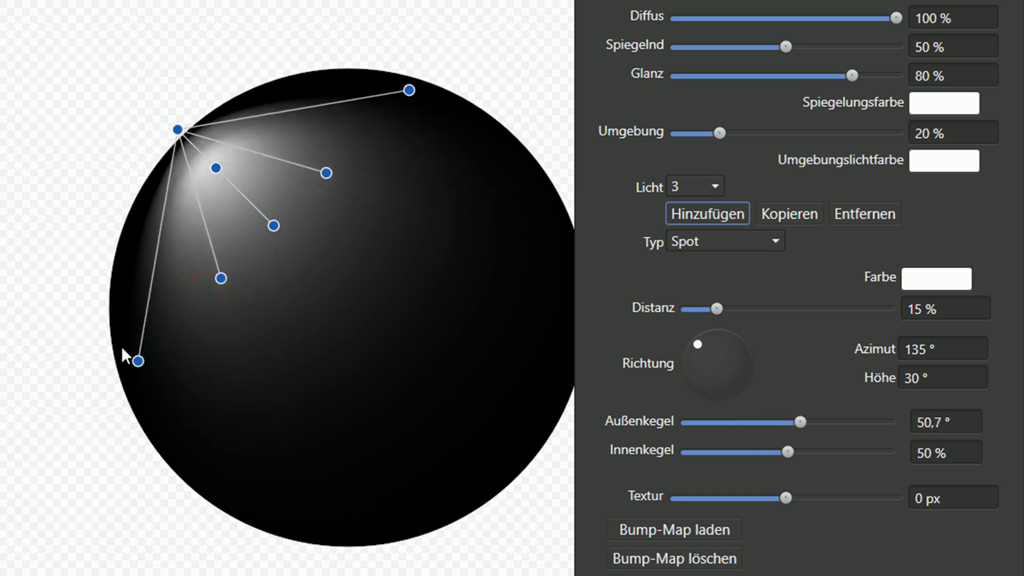
{"action": "left_click_drag", "start_coordinate": [273, 227], "coordinate": [294, 253]}
{"action": "left_click_drag", "start_coordinate": [236, 308], "coordinate": [211, 326]}
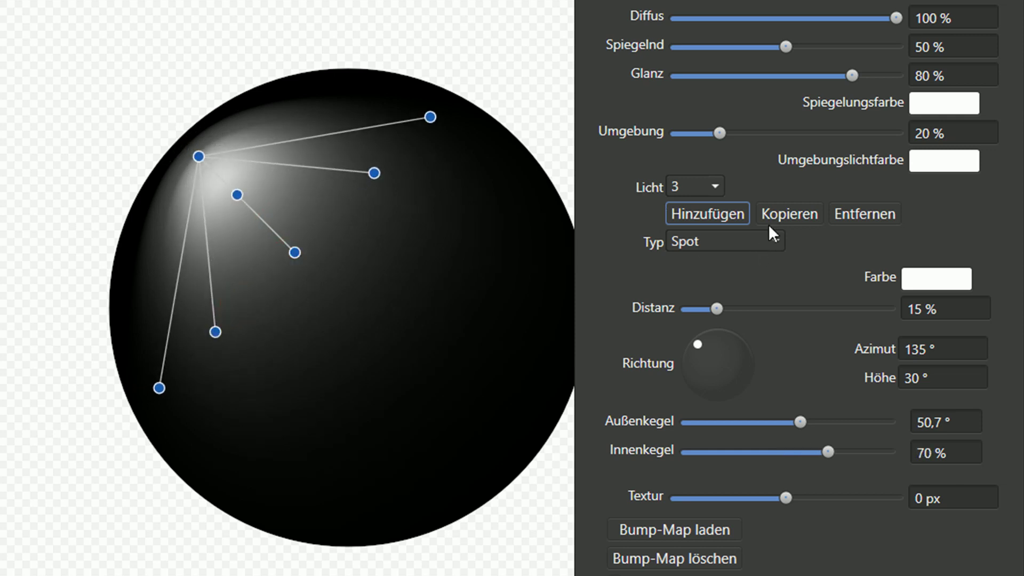
{"action": "left_click", "coordinate": [782, 210]}
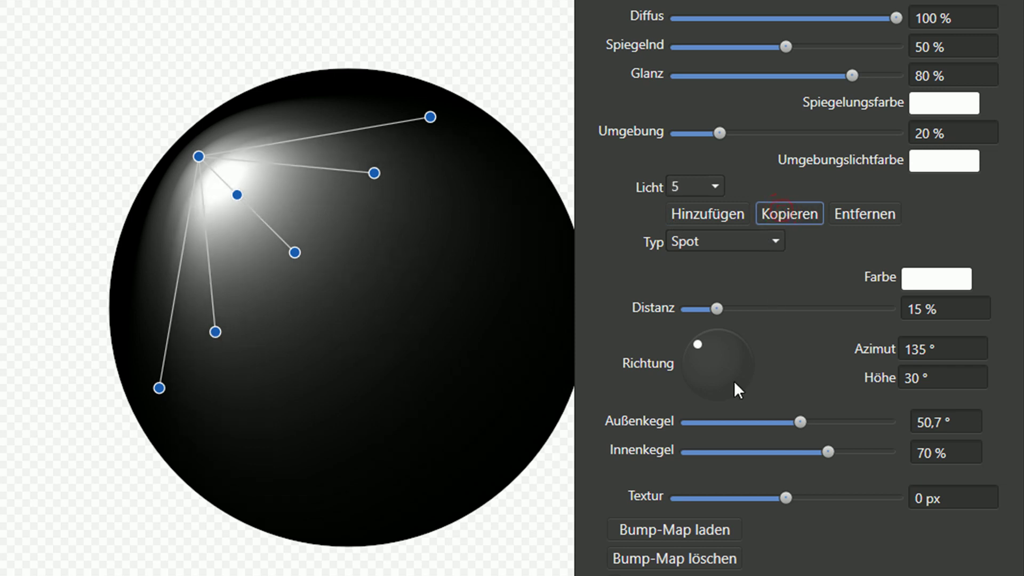
{"action": "left_click_drag", "start_coordinate": [296, 251], "coordinate": [283, 239]}
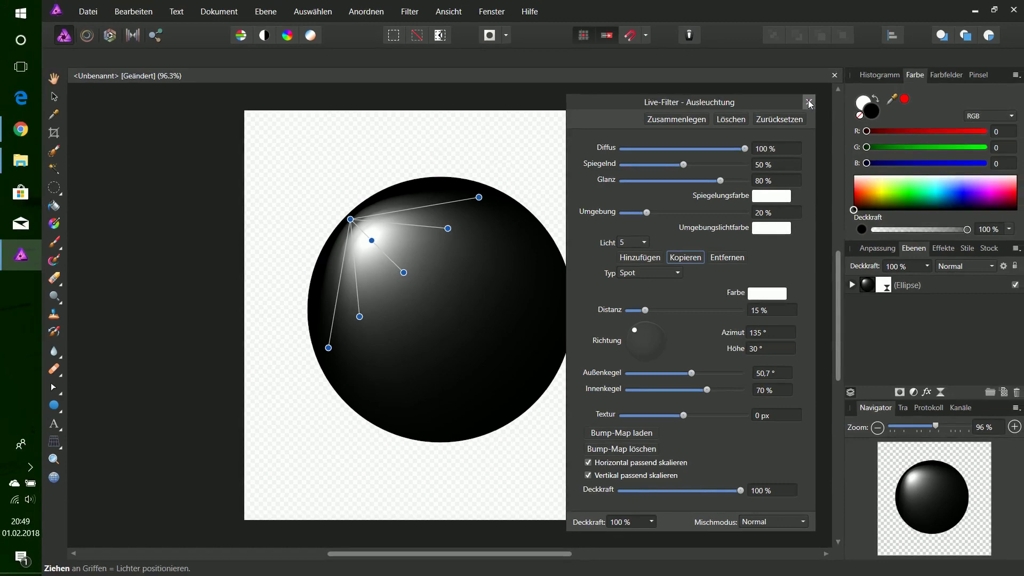
Close the lighting settings and rasterize the Ellipse layer into a pixel layer
{"action": "left_click", "coordinate": [809, 103]}
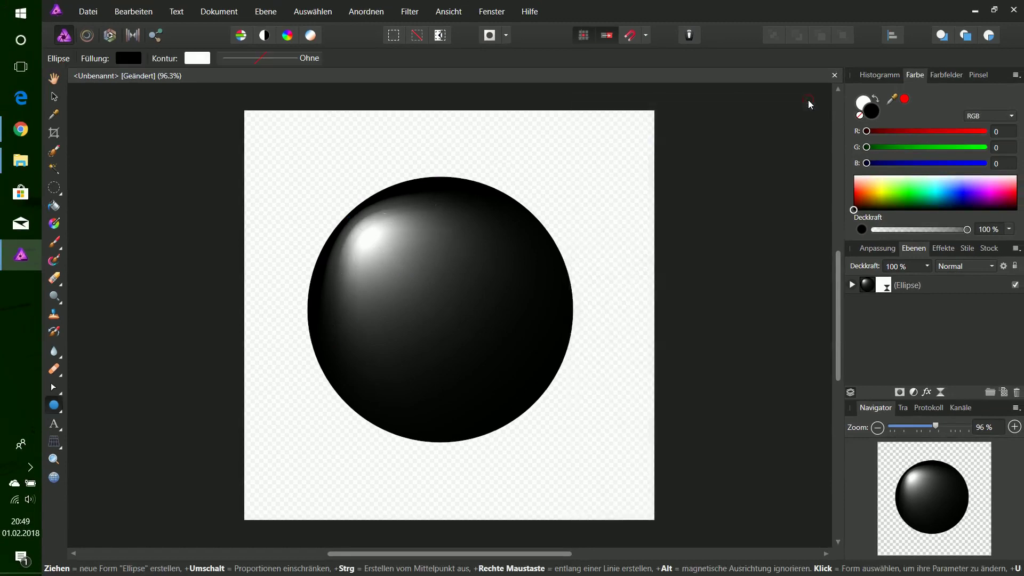
{"action": "left_click", "coordinate": [960, 291]}
{"action": "right_click", "coordinate": [959, 291]}
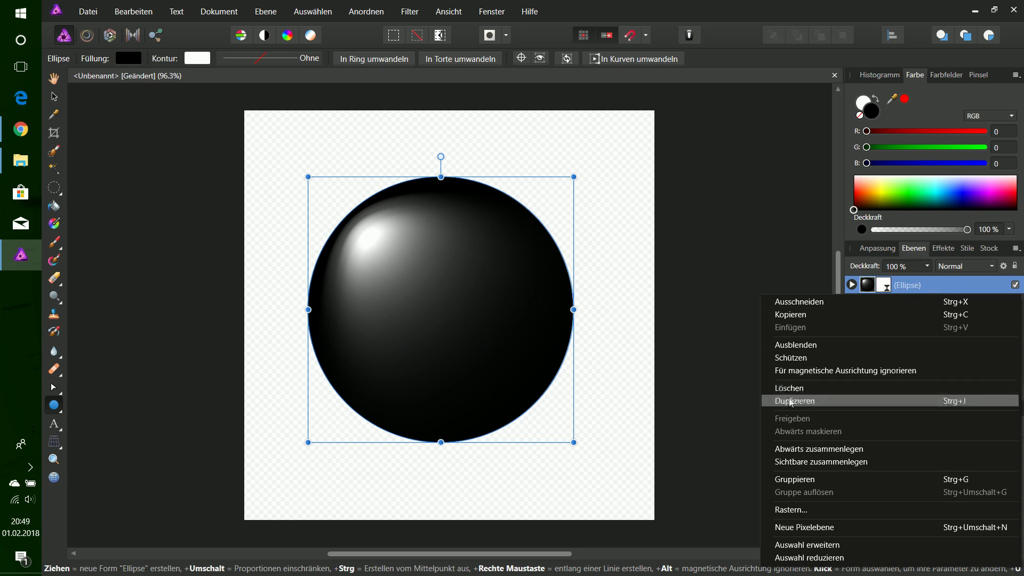
{"action": "left_click", "coordinate": [815, 511]}
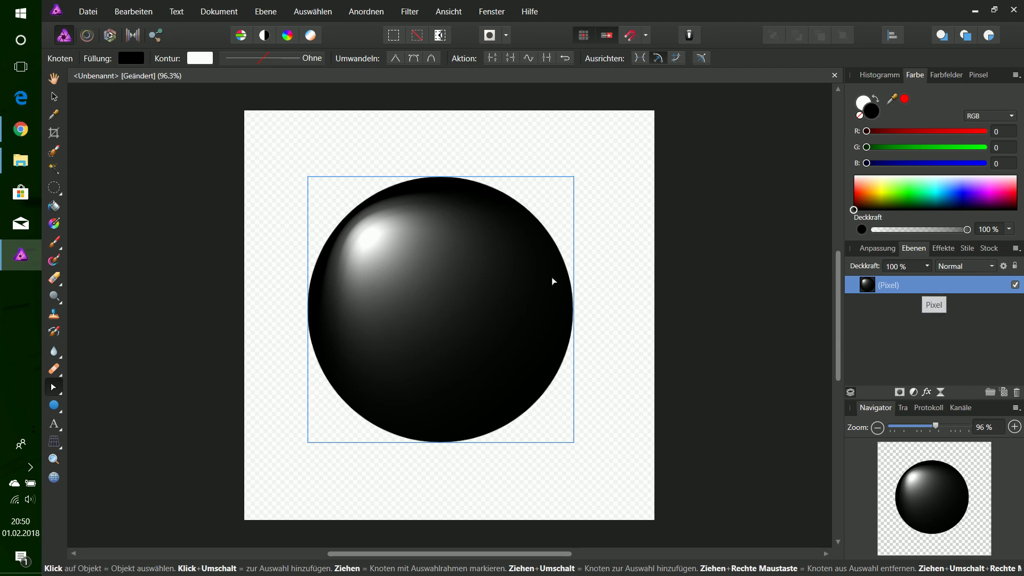
{"action": "left_click", "coordinate": [19, 161]}
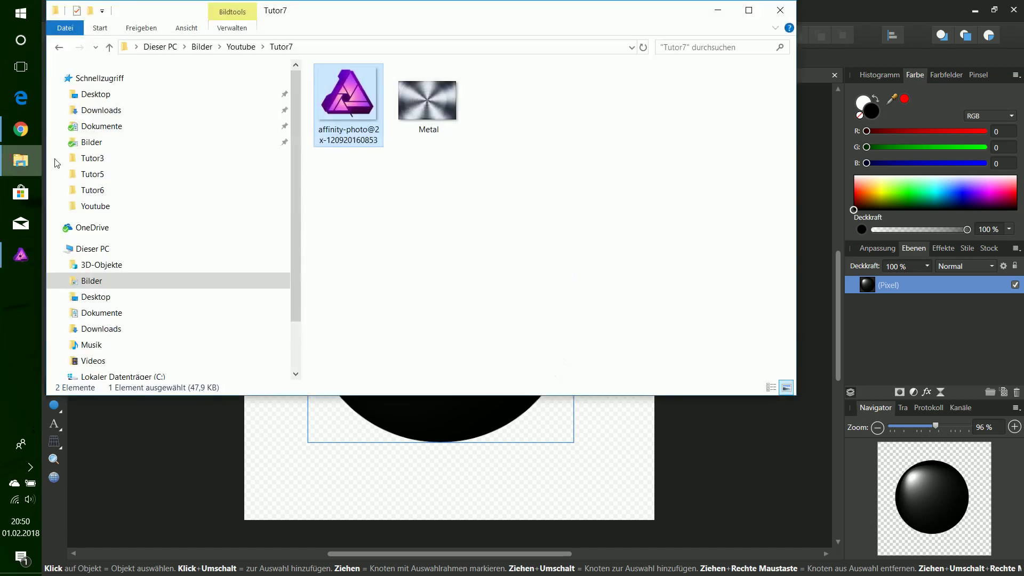
Drag the Metal image from the Tutor7 folder into the document and close the folder window
{"action": "left_click_drag", "start_coordinate": [429, 101], "coordinate": [532, 452]}
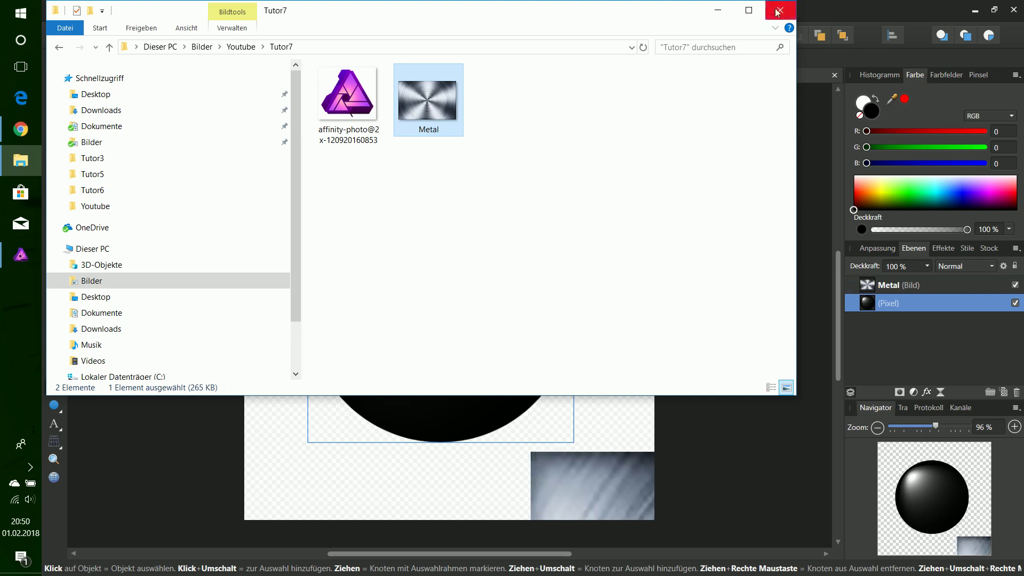
{"action": "left_click", "coordinate": [718, 10]}
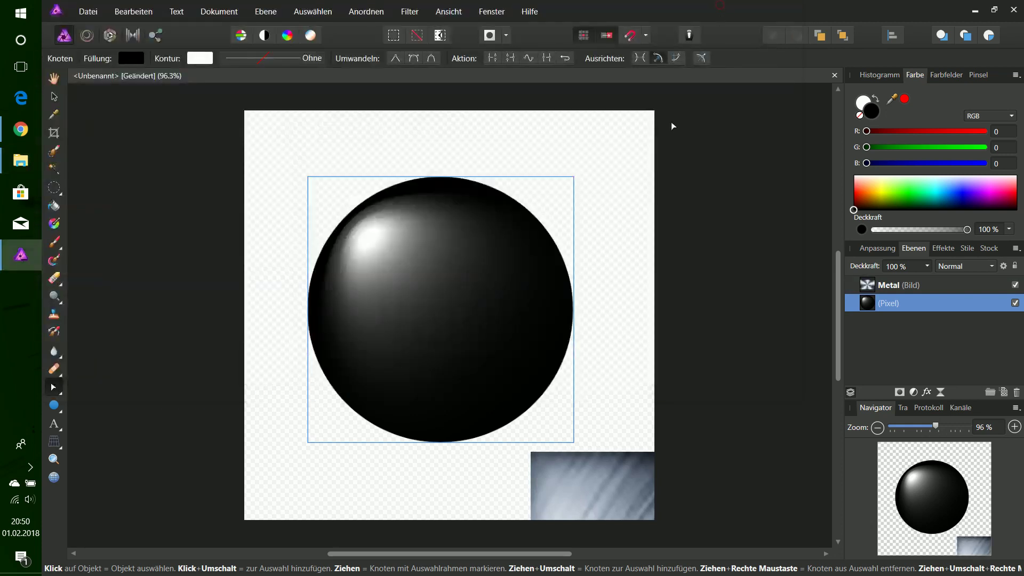
Select the placed Metal image with the Move tool and move it over the canvas
{"action": "key", "text": "v"}
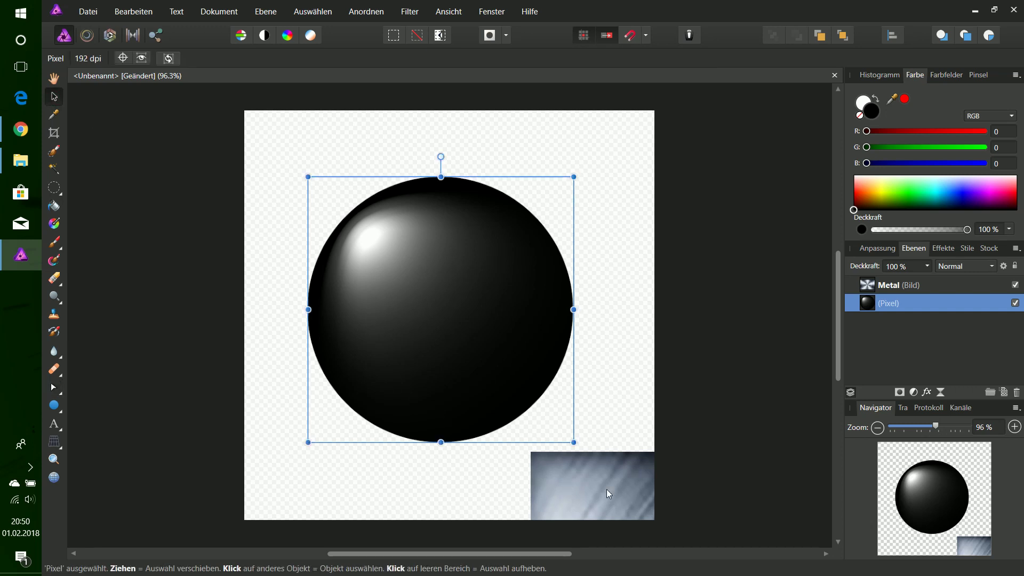
{"action": "left_click", "coordinate": [886, 285]}
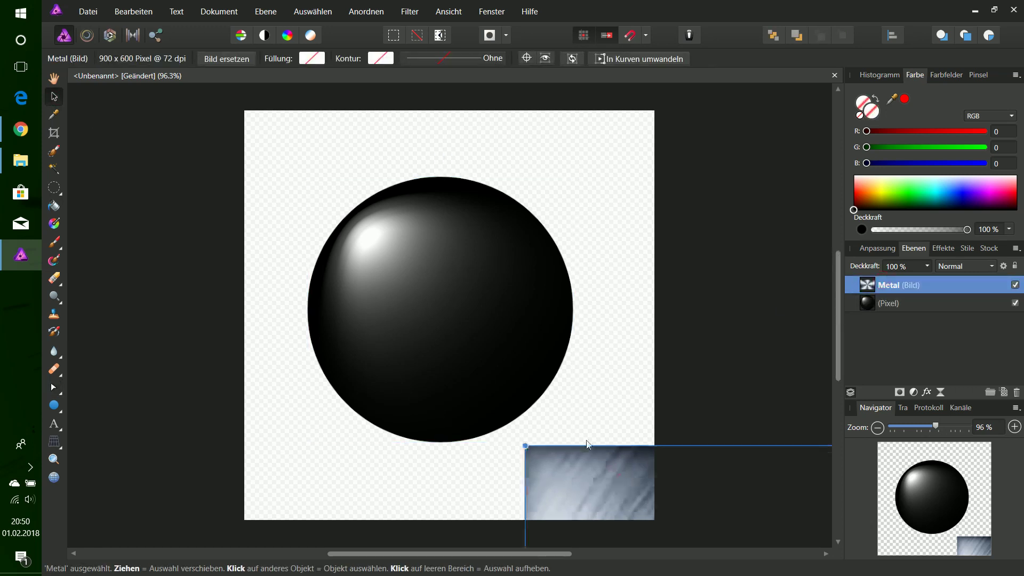
{"action": "left_click_drag", "start_coordinate": [588, 444], "coordinate": [236, 133]}
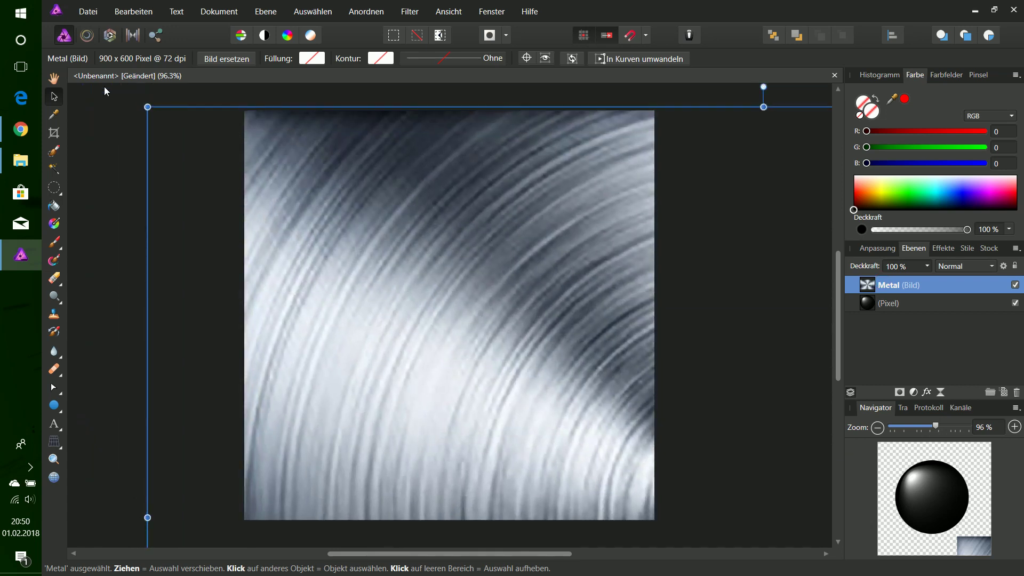
{"action": "left_click_drag", "start_coordinate": [286, 230], "coordinate": [417, 355]}
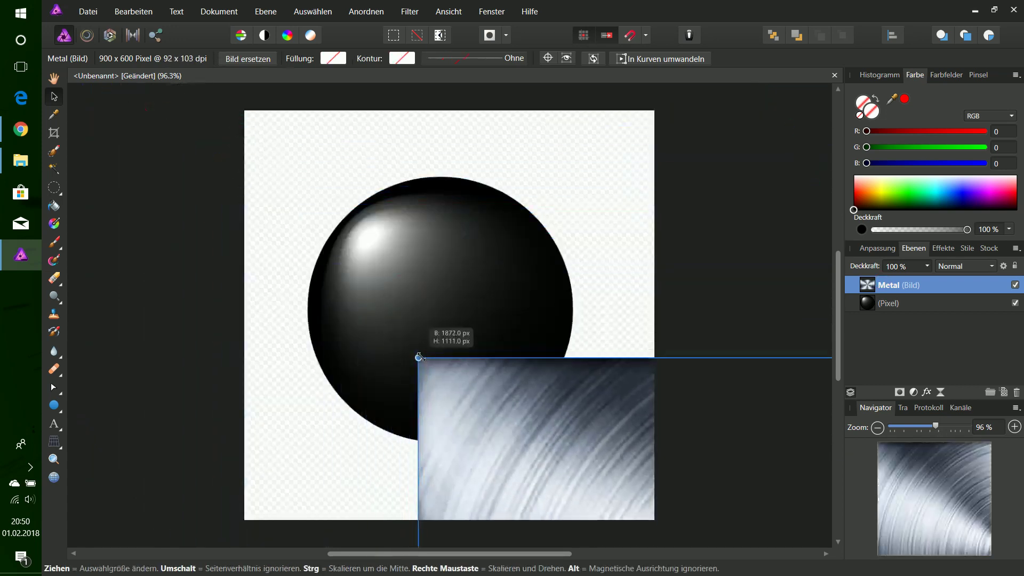
{"action": "key", "text": "ctrl+z"}
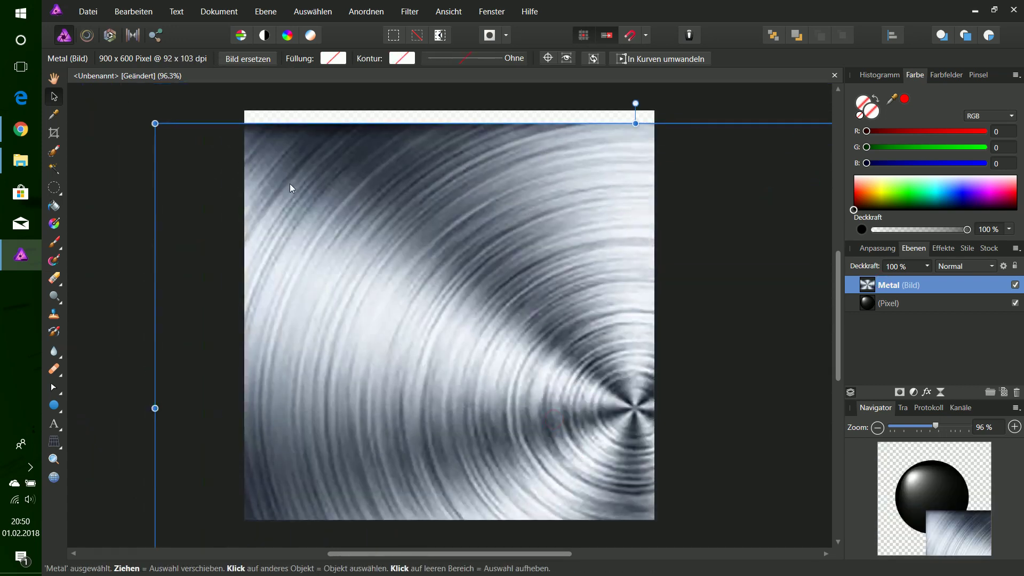
{"action": "left_click_drag", "start_coordinate": [155, 123], "coordinate": [147, 107]}
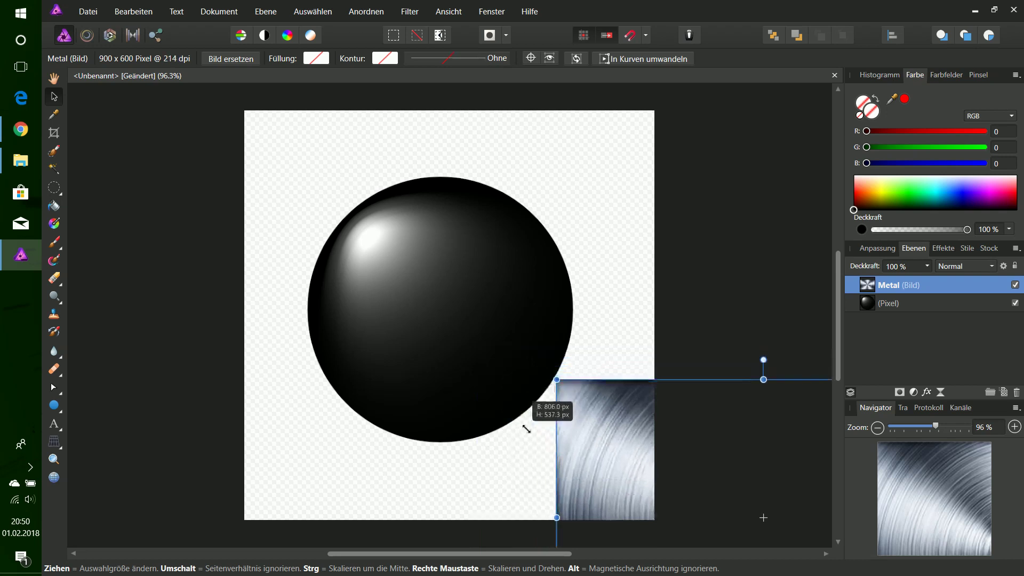
{"action": "left_click_drag", "start_coordinate": [148, 107], "coordinate": [550, 378]}
{"action": "key", "text": "ctrl+z"}
{"action": "key", "text": "ctrl+z"}
Enlarge the Metal image to cover the canvas, centre its radial pattern, and place it below the sphere
{"action": "mouse_move", "coordinate": [259, 169]}
{"action": "left_mouse_down"}
{"action": "mouse_move", "coordinate": [313, 210]}
{"action": "mouse_move", "coordinate": [296, 192]}
{"action": "left_mouse_up"}
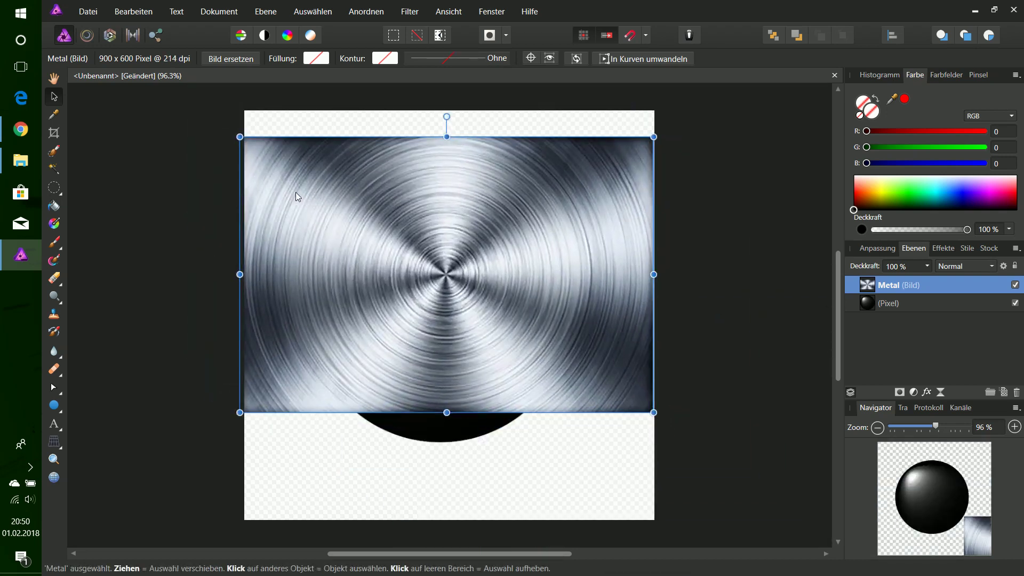
{"action": "left_click_drag", "start_coordinate": [654, 412], "coordinate": [732, 499]}
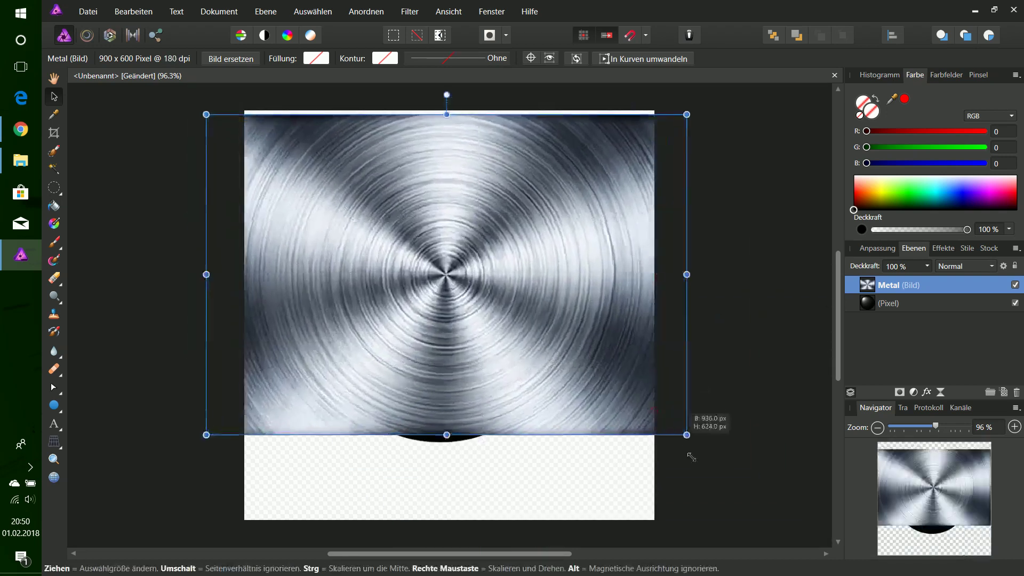
{"action": "left_click_drag", "start_coordinate": [530, 178], "coordinate": [535, 218]}
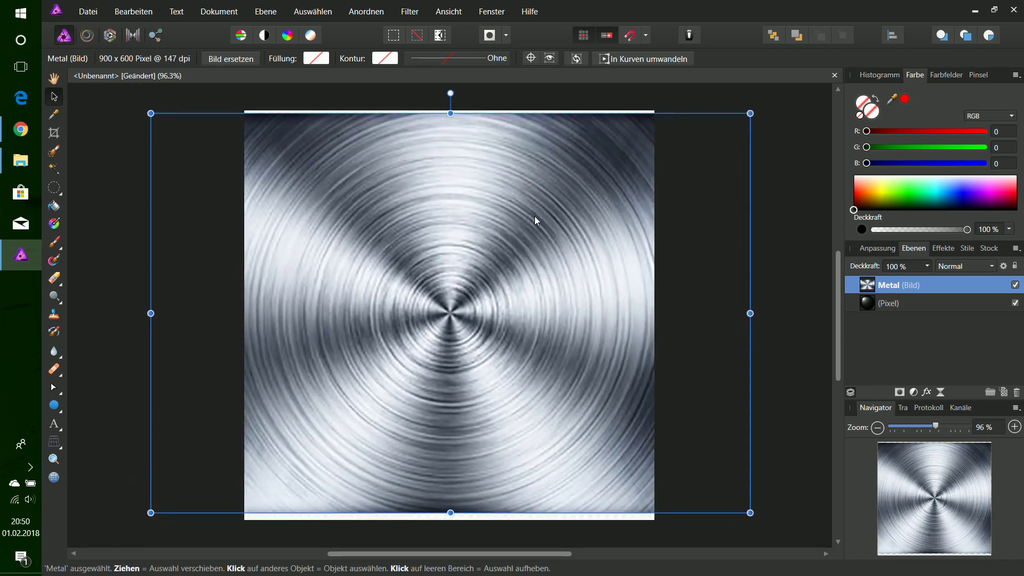
{"action": "left_click_drag", "start_coordinate": [536, 218], "coordinate": [595, 219]}
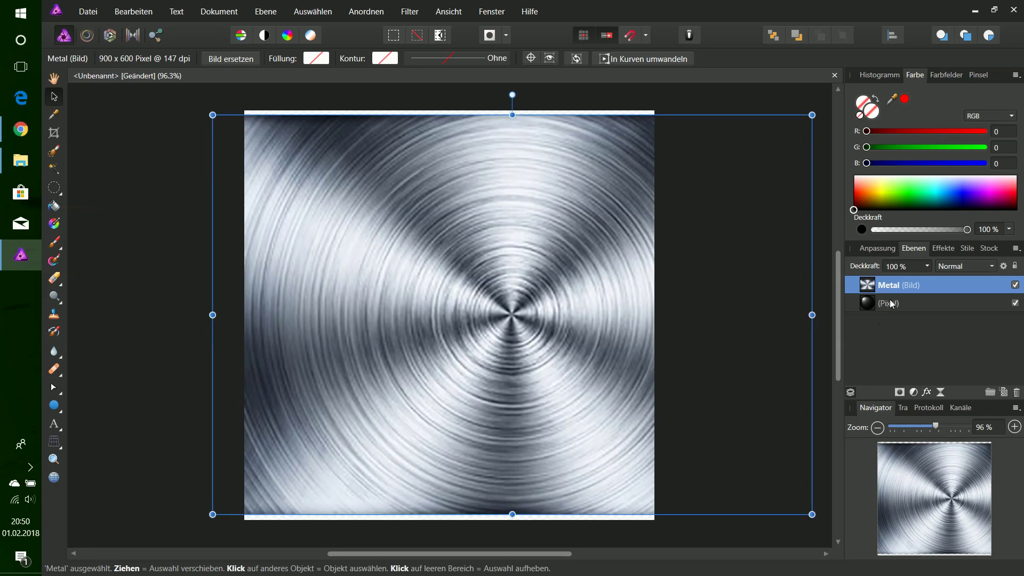
{"action": "left_click_drag", "start_coordinate": [938, 293], "coordinate": [938, 331]}
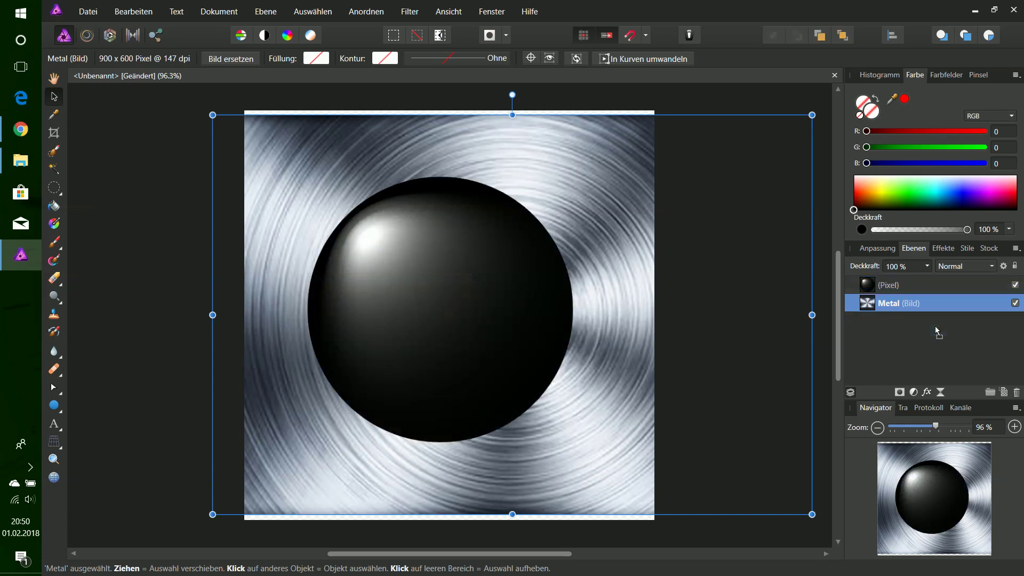
Load the sphere's outline as a selection and rasterize the Metal layer
{"action": "left_click", "coordinate": [897, 285]}
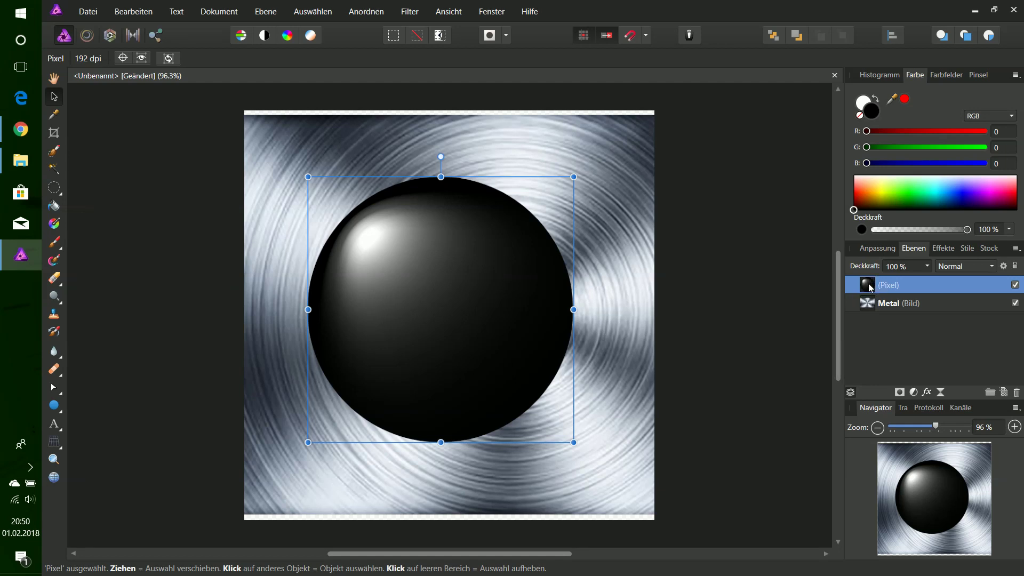
{"action": "left_click", "coordinate": [871, 288], "text": "ctrl"}
{"action": "left_click", "coordinate": [874, 303]}
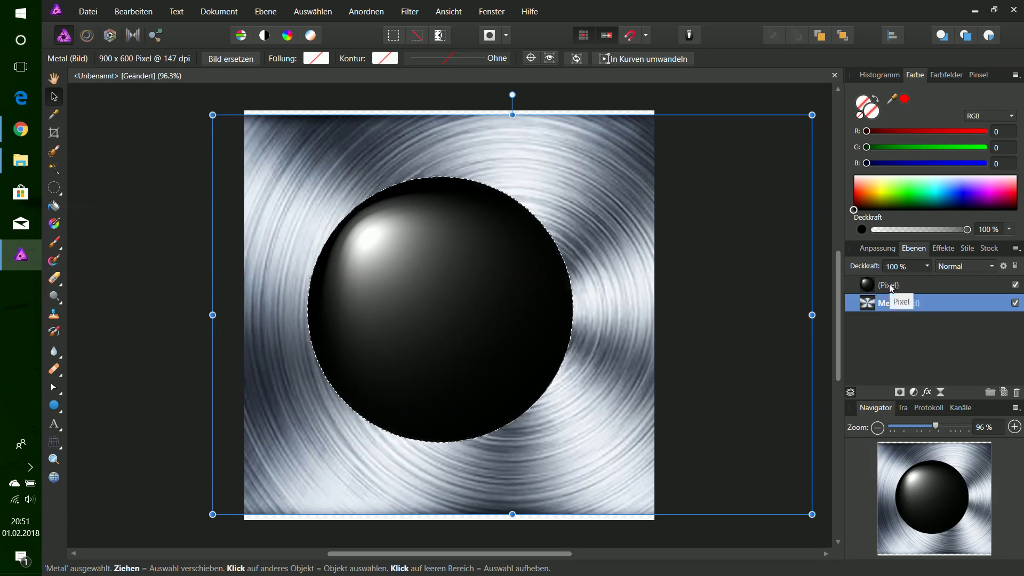
{"action": "right_click", "coordinate": [912, 309]}
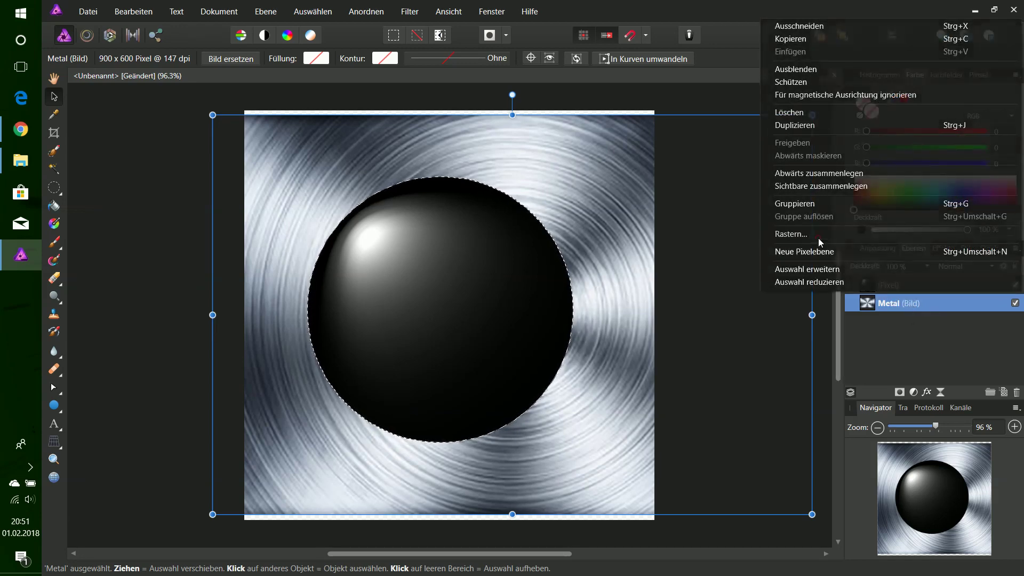
{"action": "left_click", "coordinate": [819, 238]}
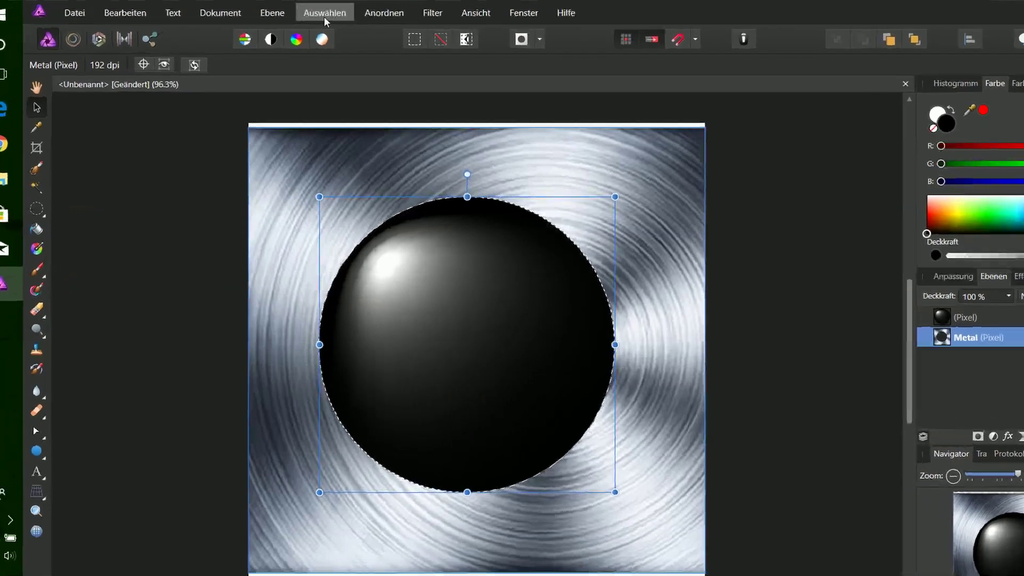
{"action": "left_click", "coordinate": [325, 16]}
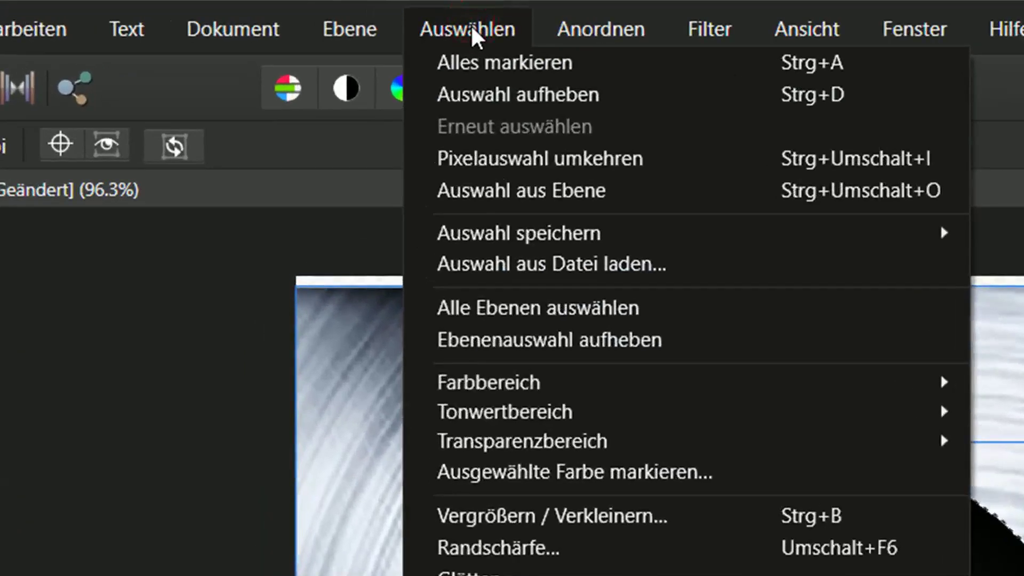
Grow the selection by 50 px with the circular option
{"action": "left_click", "coordinate": [594, 521]}
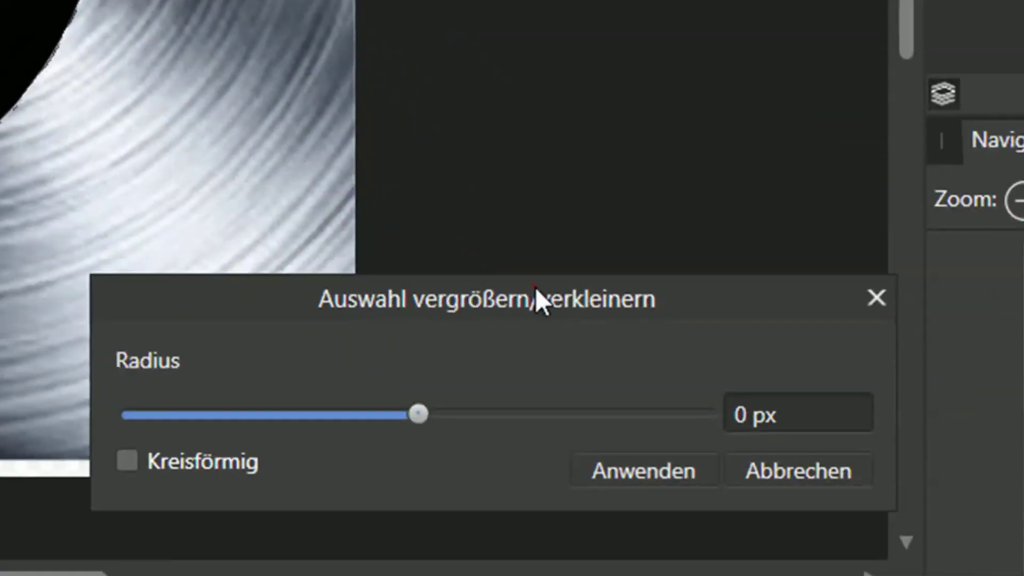
{"action": "left_click_drag", "start_coordinate": [535, 287], "coordinate": [555, 292]}
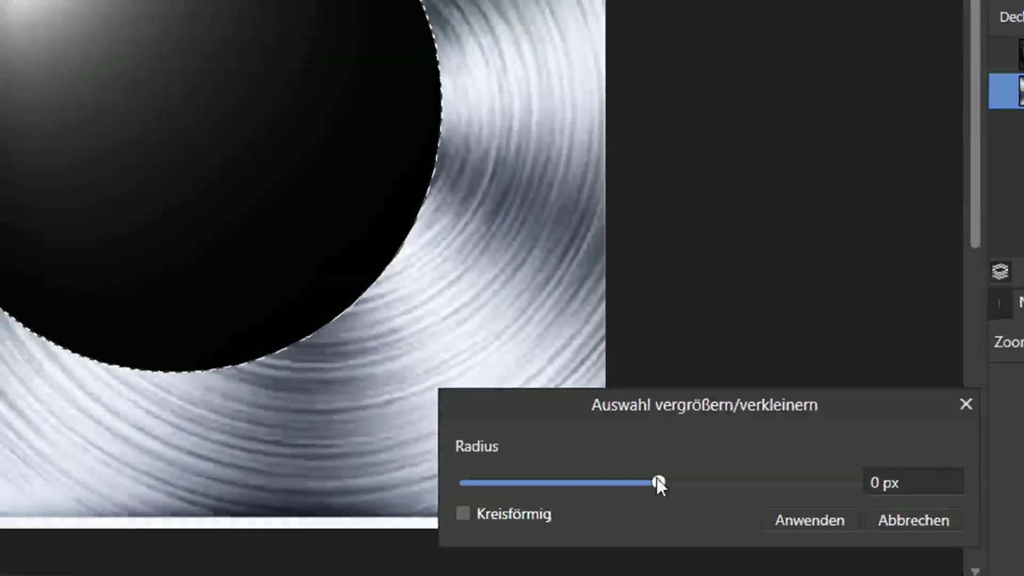
{"action": "left_click_drag", "start_coordinate": [657, 478], "coordinate": [785, 524]}
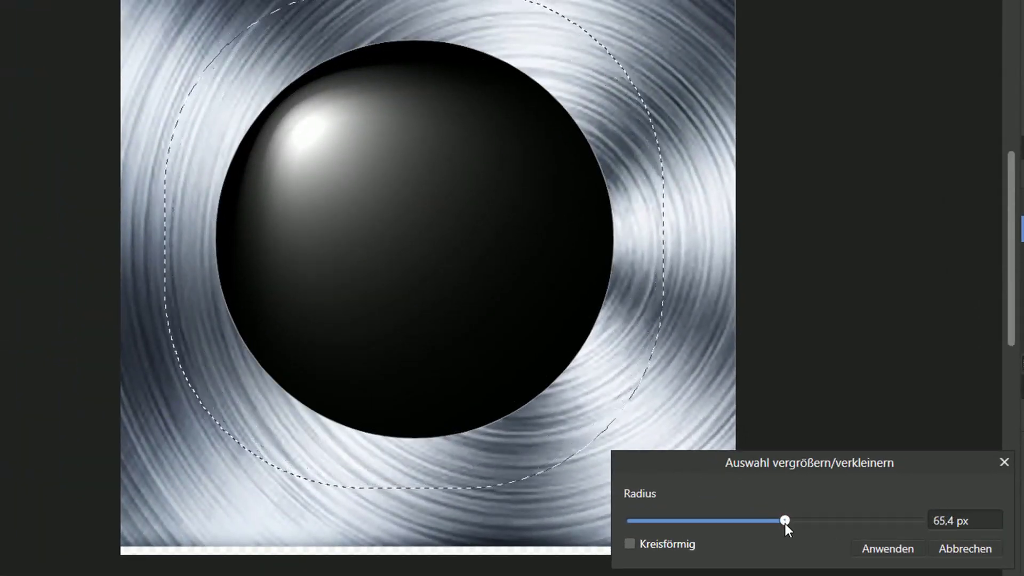
{"action": "left_click", "coordinate": [630, 543]}
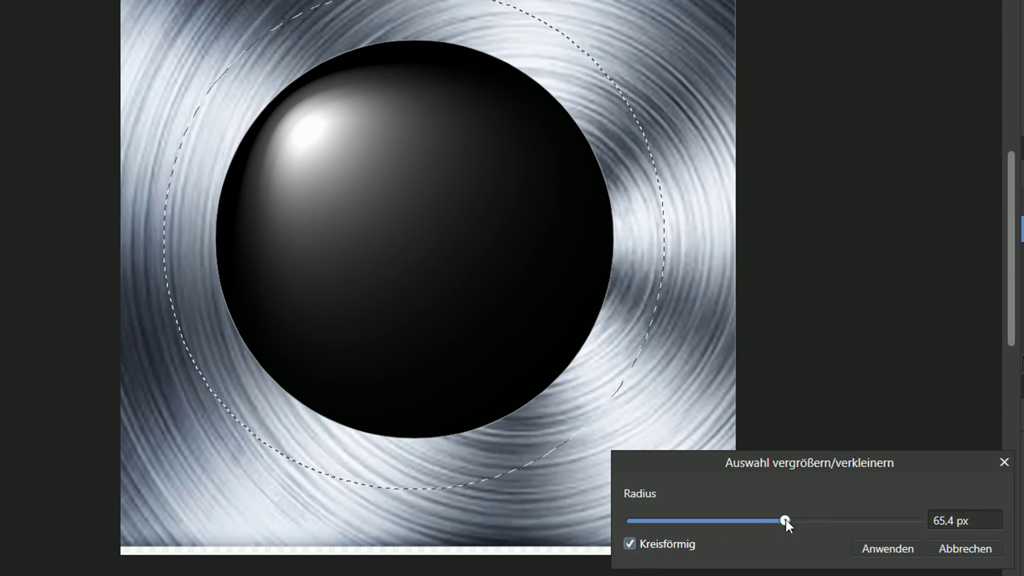
{"action": "left_click", "coordinate": [951, 517]}
{"action": "type", "text": "50"}
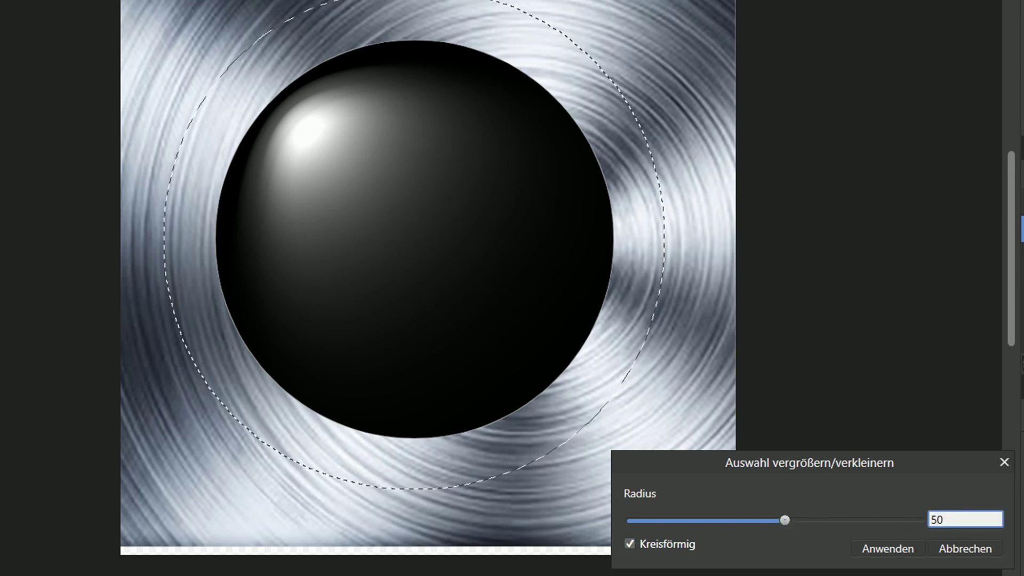
{"action": "left_click", "coordinate": [886, 545]}
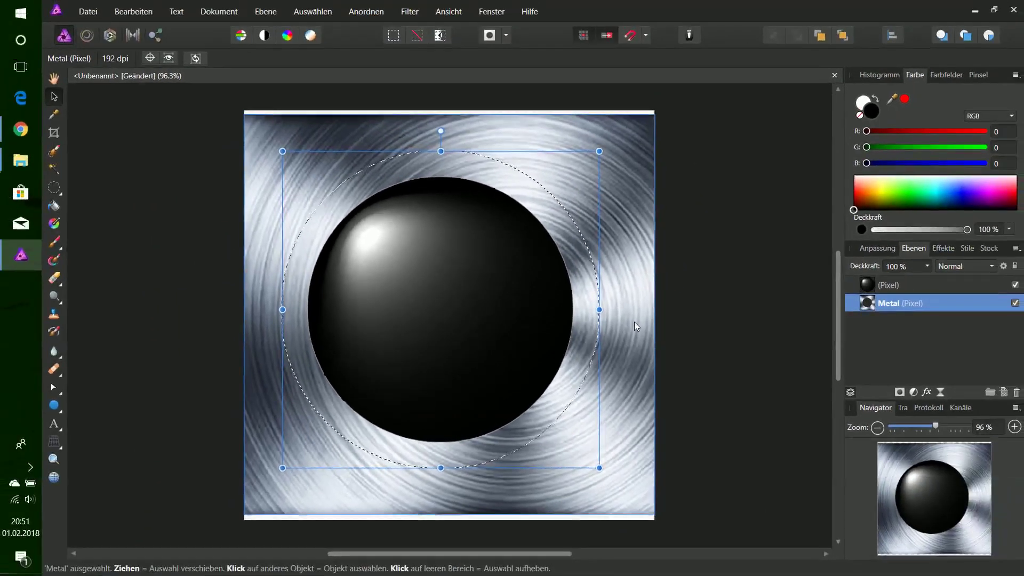
Delete the metal outside the grown circle and deselect
{"action": "left_click", "coordinate": [635, 321]}
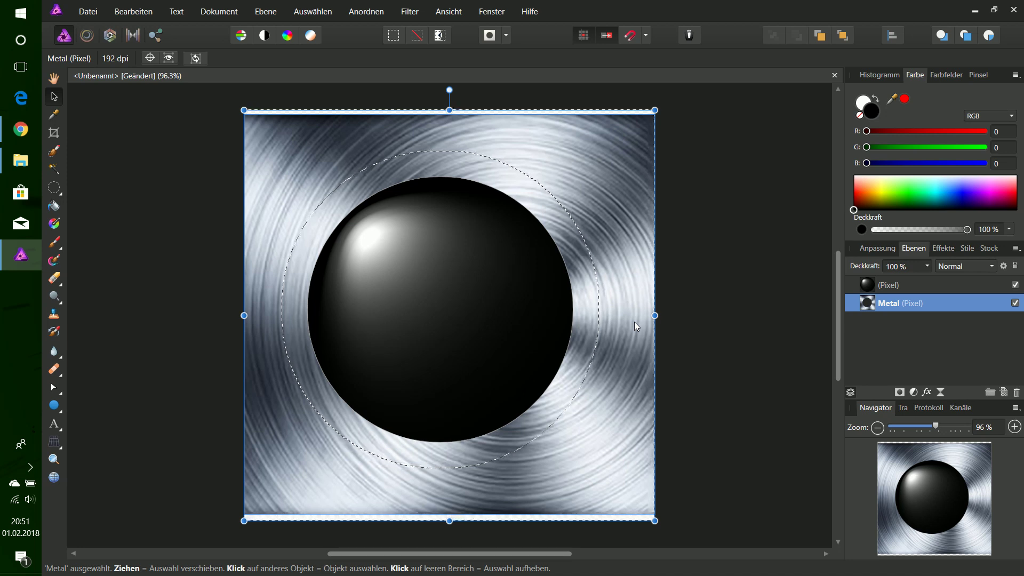
{"action": "key", "text": "Delete"}
{"action": "key", "text": "ctrl+d"}
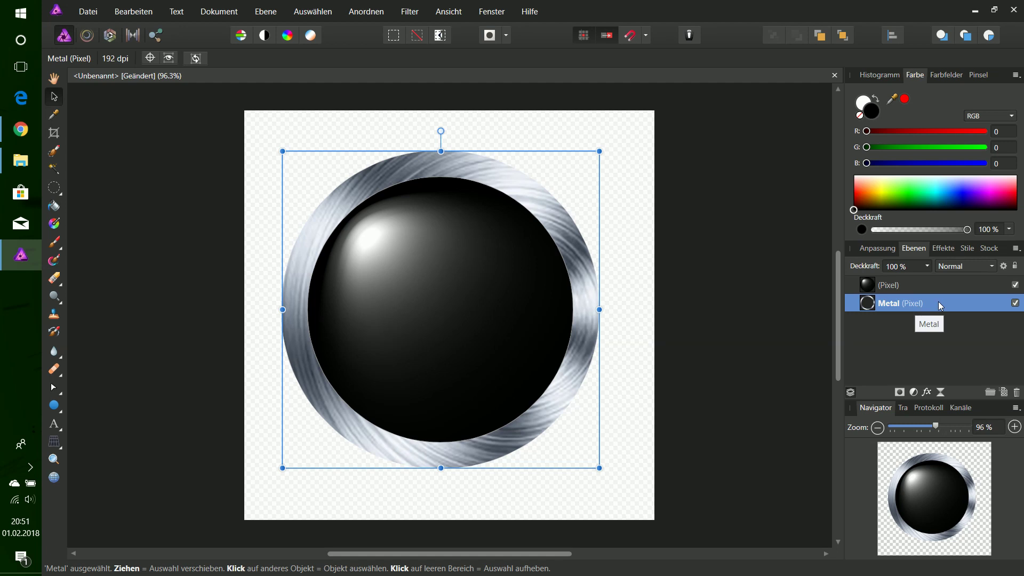
{"action": "left_click", "coordinate": [55, 77]}
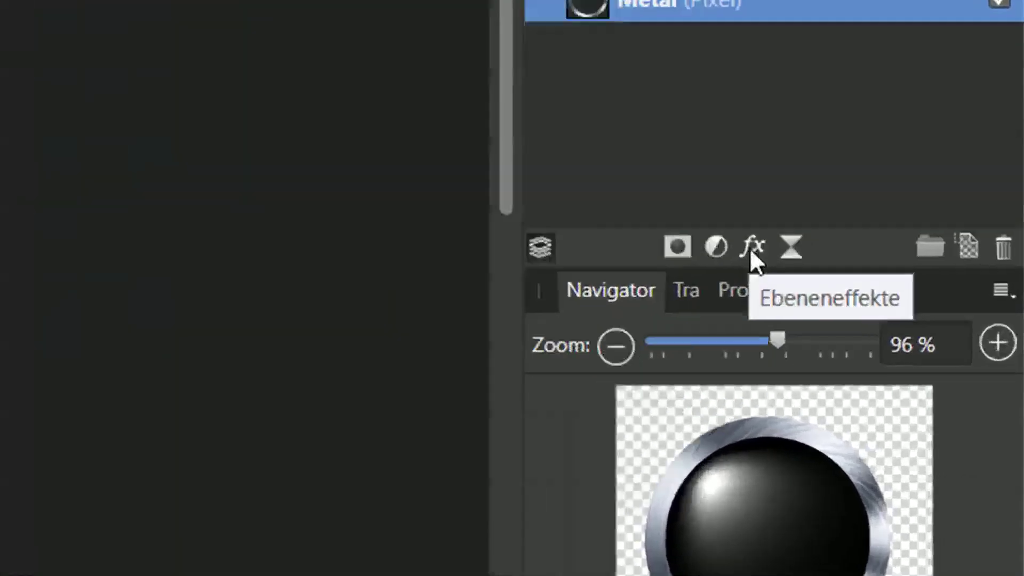
Add a 3D layer effect to the metal ring with 28.6 px radius and S-curve profile
{"action": "left_click", "coordinate": [926, 393]}
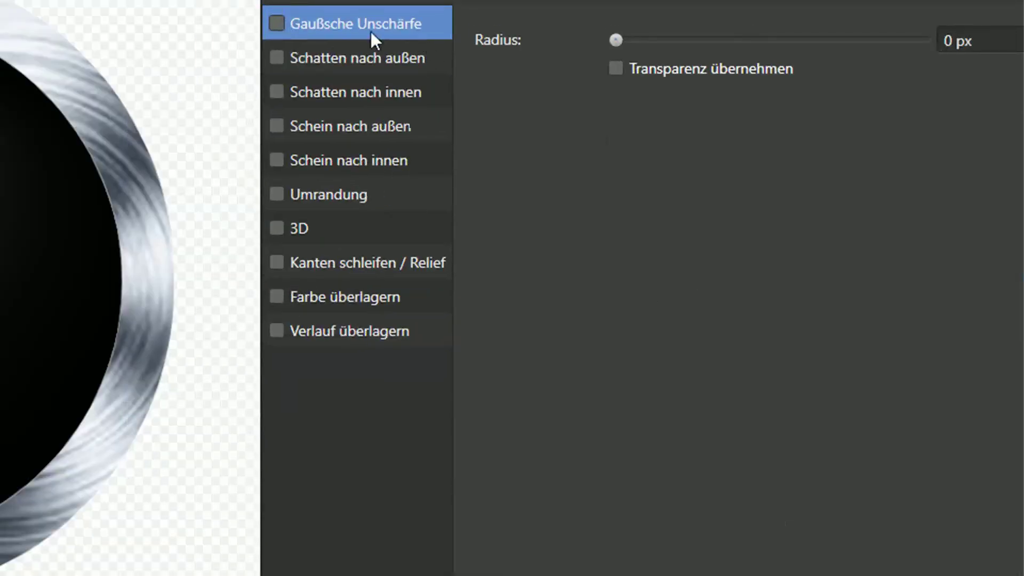
{"action": "left_click", "coordinate": [277, 229]}
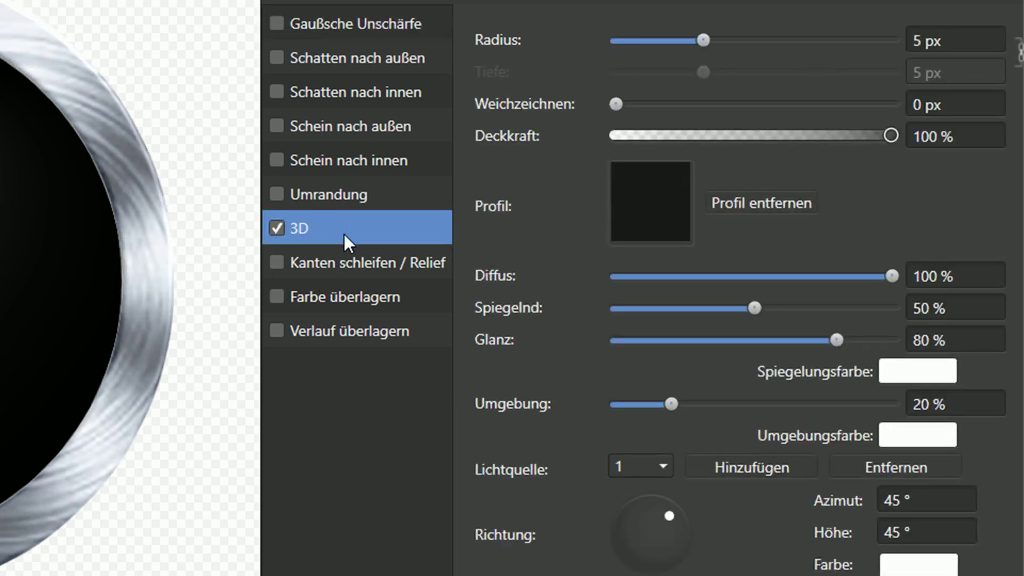
{"action": "left_click_drag", "start_coordinate": [706, 37], "coordinate": [780, 64]}
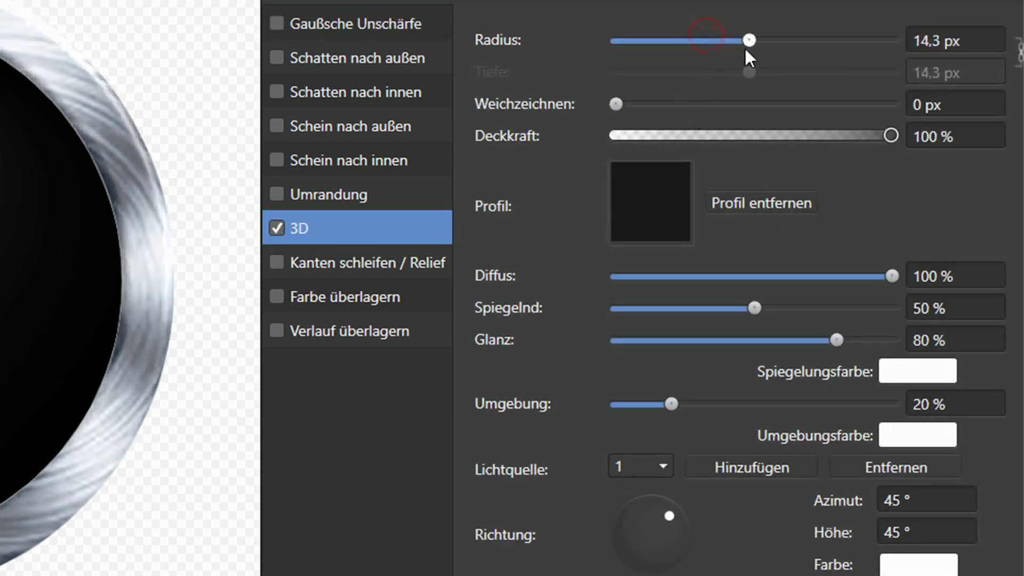
{"action": "left_click_drag", "start_coordinate": [779, 63], "coordinate": [793, 65]}
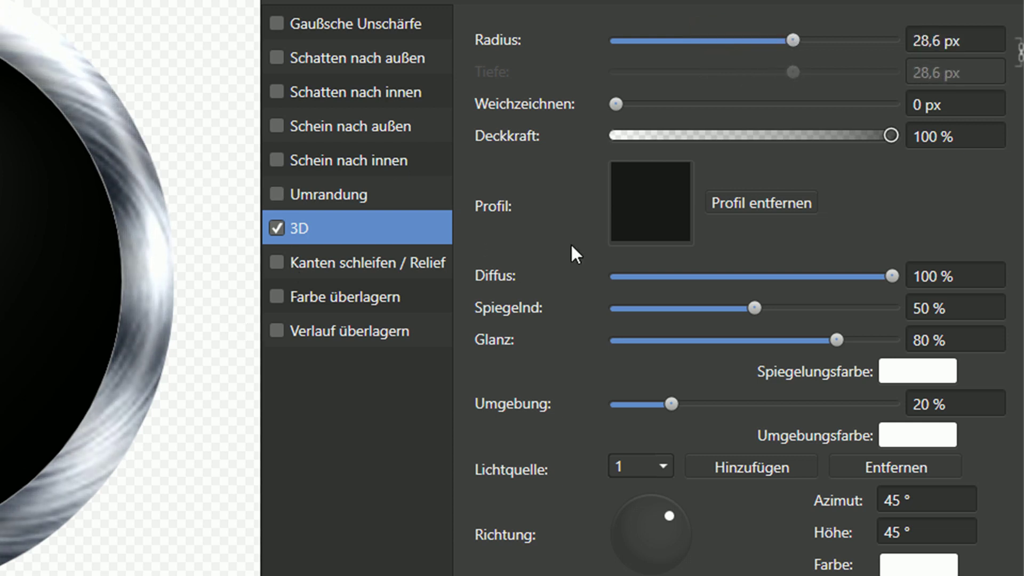
{"action": "left_click", "coordinate": [658, 200]}
{"action": "left_click", "coordinate": [715, 555]}
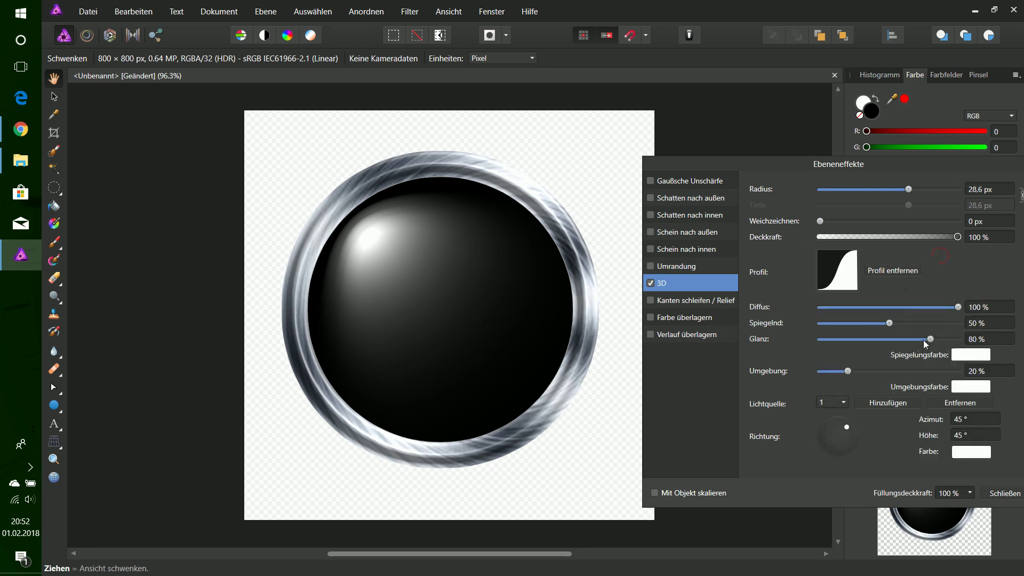
Set gloss 87%, specular 80%, and light at 133° azimuth, 58° height
{"action": "left_click_drag", "start_coordinate": [930, 339], "coordinate": [940, 345]}
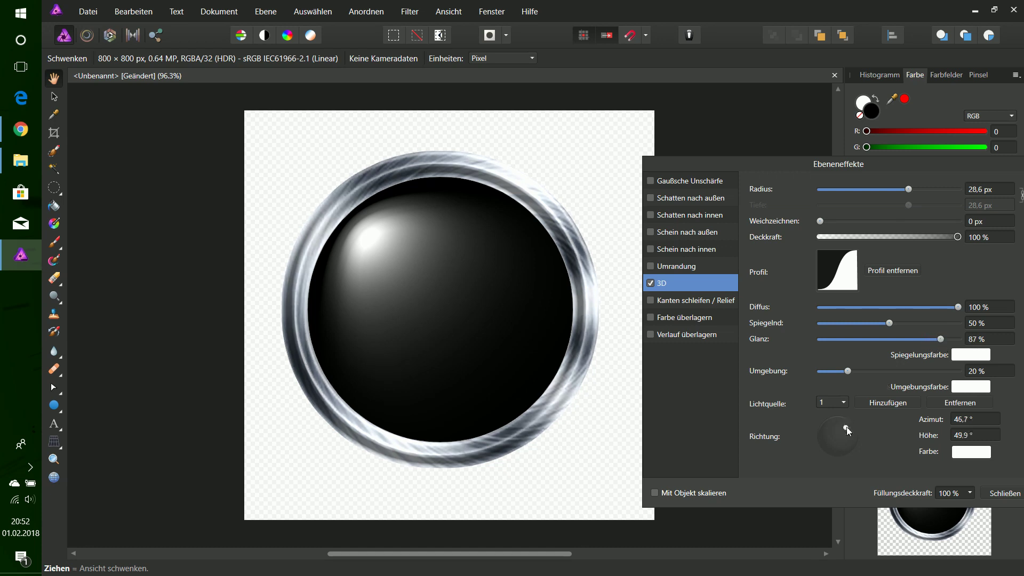
{"action": "left_click_drag", "start_coordinate": [847, 427], "coordinate": [831, 428]}
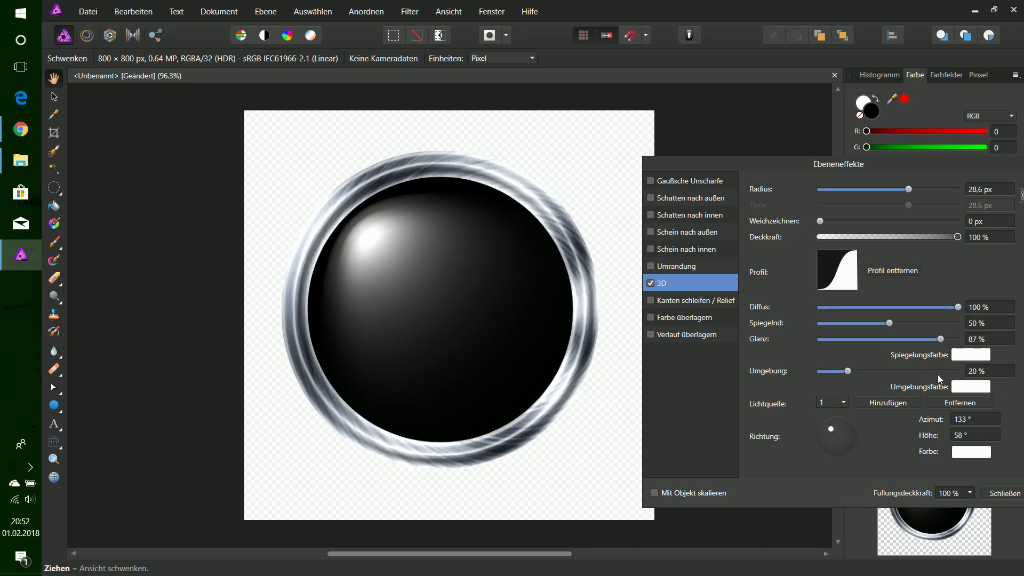
{"action": "left_click_drag", "start_coordinate": [890, 323], "coordinate": [930, 323]}
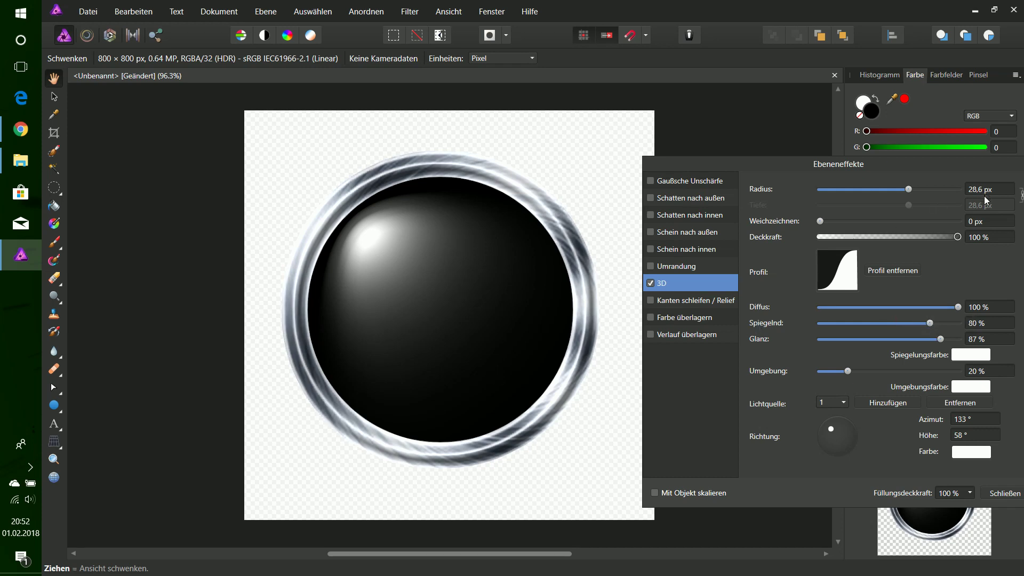
{"action": "left_click", "coordinate": [997, 494]}
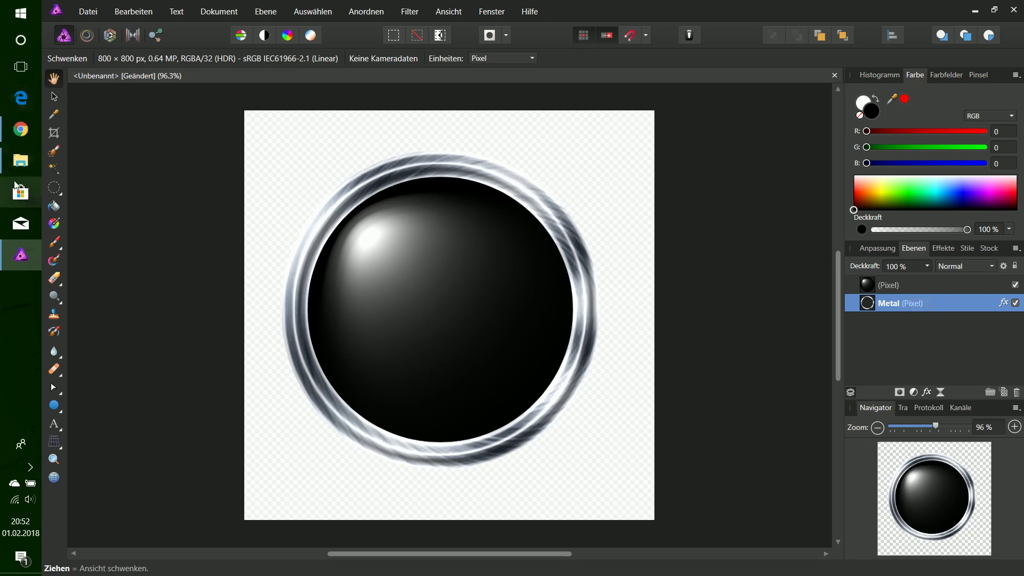
{"action": "left_click", "coordinate": [21, 161]}
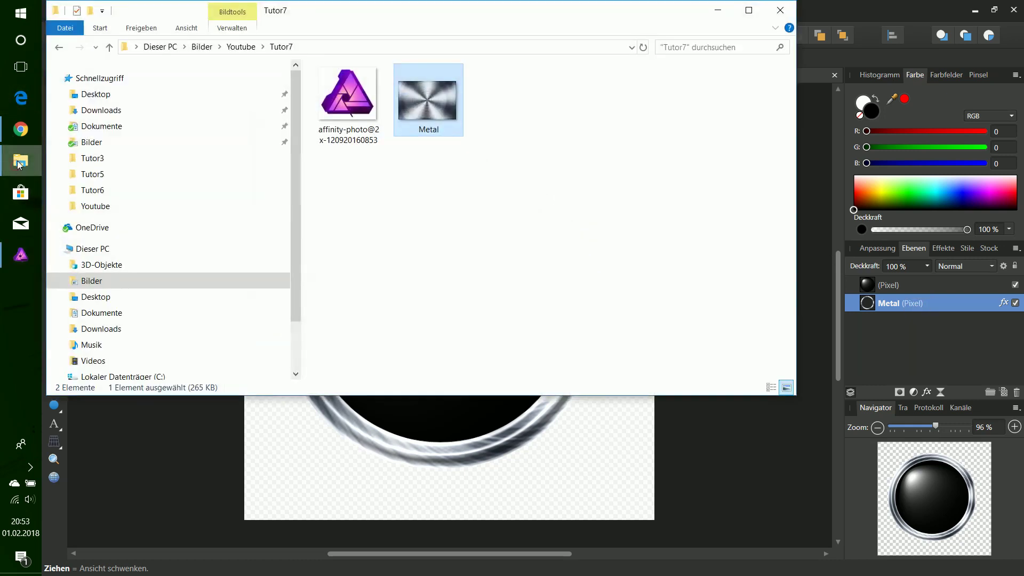
Drag the affinity-photo logo image from Tutor7 into the document as a new layer
{"action": "left_click", "coordinate": [347, 97]}
{"action": "left_click_drag", "start_coordinate": [347, 97], "coordinate": [580, 416]}
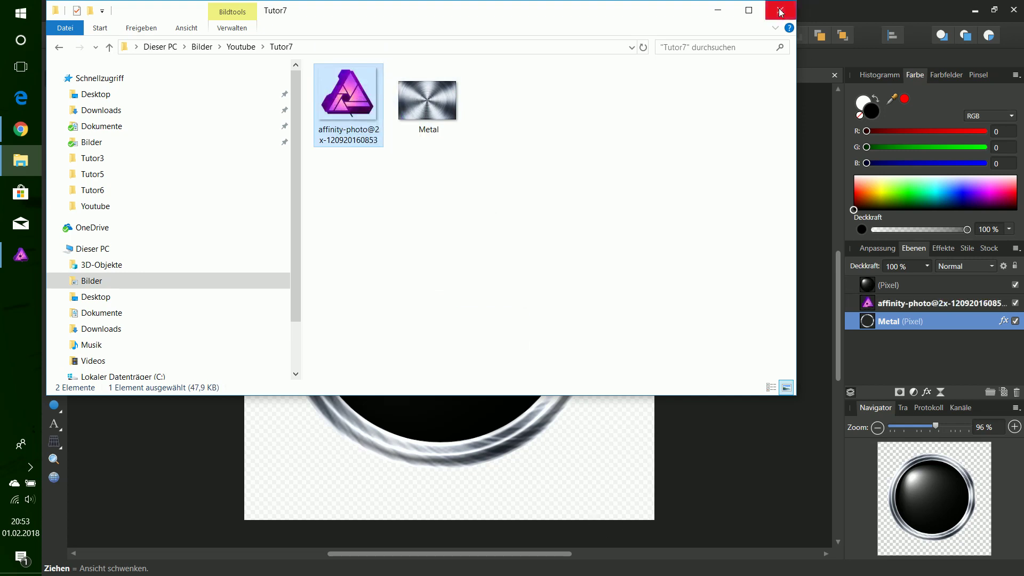
{"action": "left_click", "coordinate": [718, 10]}
{"action": "left_click", "coordinate": [897, 308]}
Reorder the layers so the black sphere sits above the Metal ring
{"action": "left_click", "coordinate": [910, 284]}
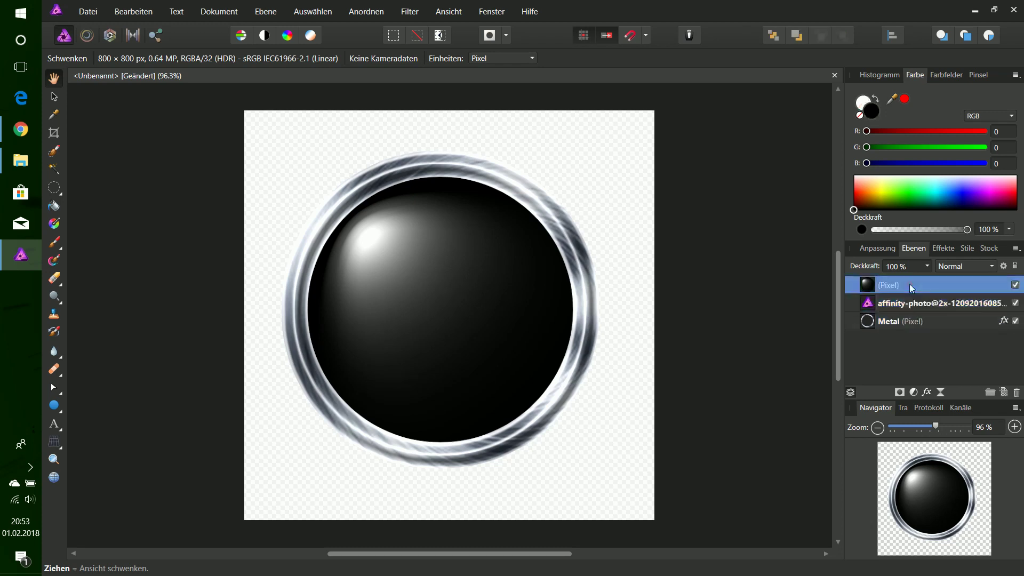
{"action": "left_click_drag", "start_coordinate": [917, 283], "coordinate": [924, 345]}
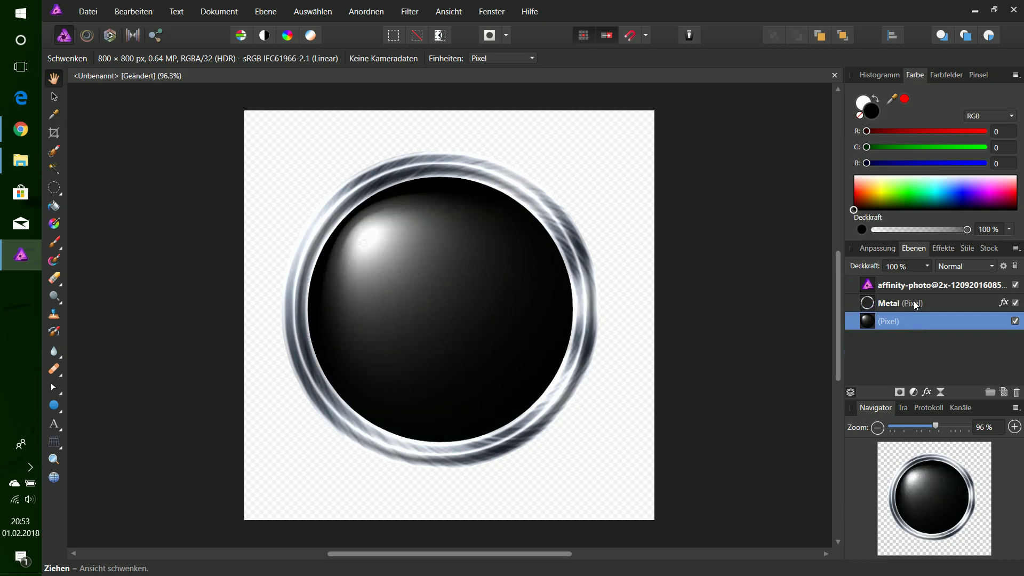
{"action": "left_click_drag", "start_coordinate": [914, 301], "coordinate": [921, 339]}
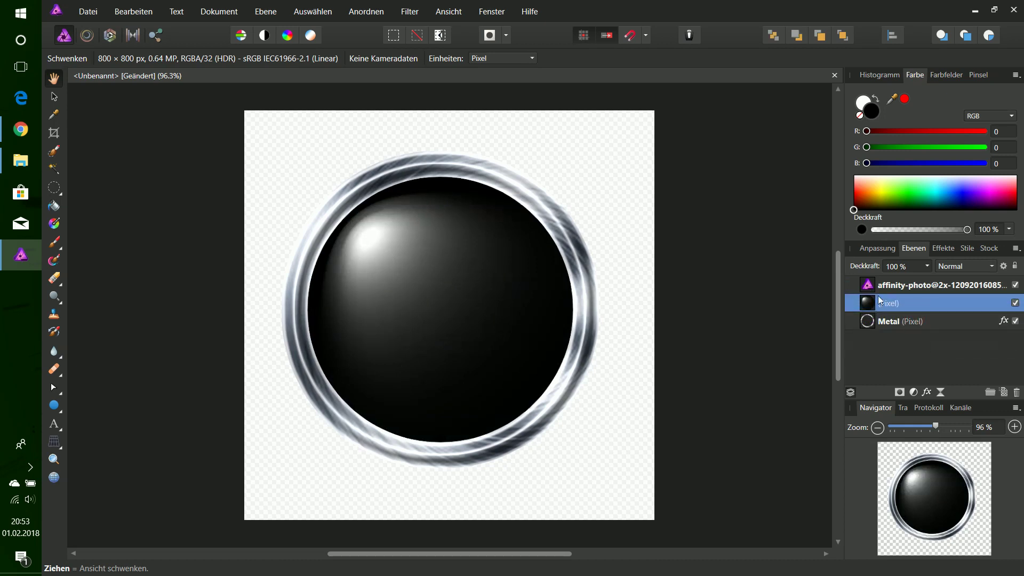
Shrink the Affinity logo and position it on the sphere's upper half
{"action": "left_click", "coordinate": [870, 284]}
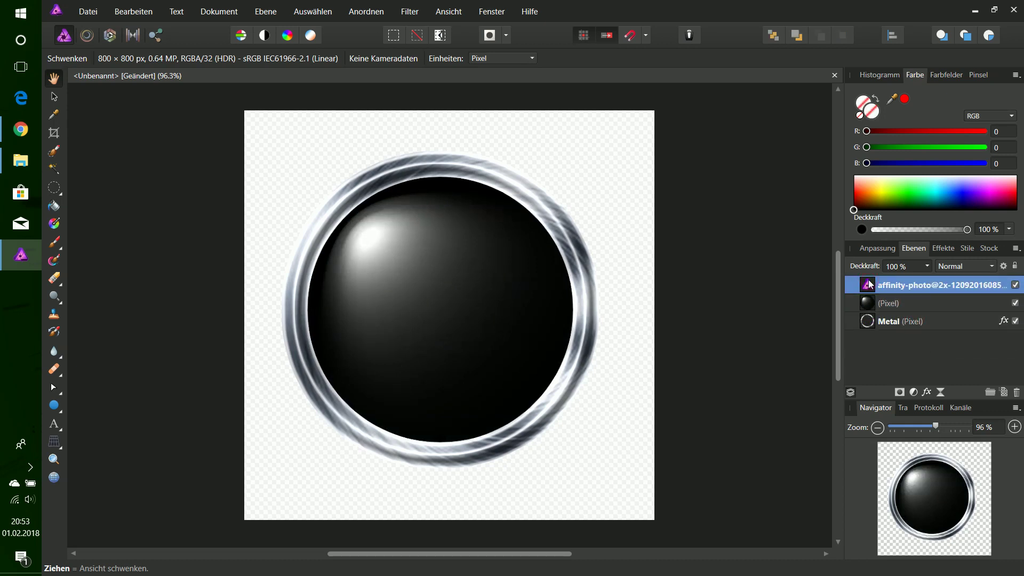
{"action": "left_click", "coordinate": [54, 96]}
{"action": "left_click_drag", "start_coordinate": [728, 462], "coordinate": [390, 162]}
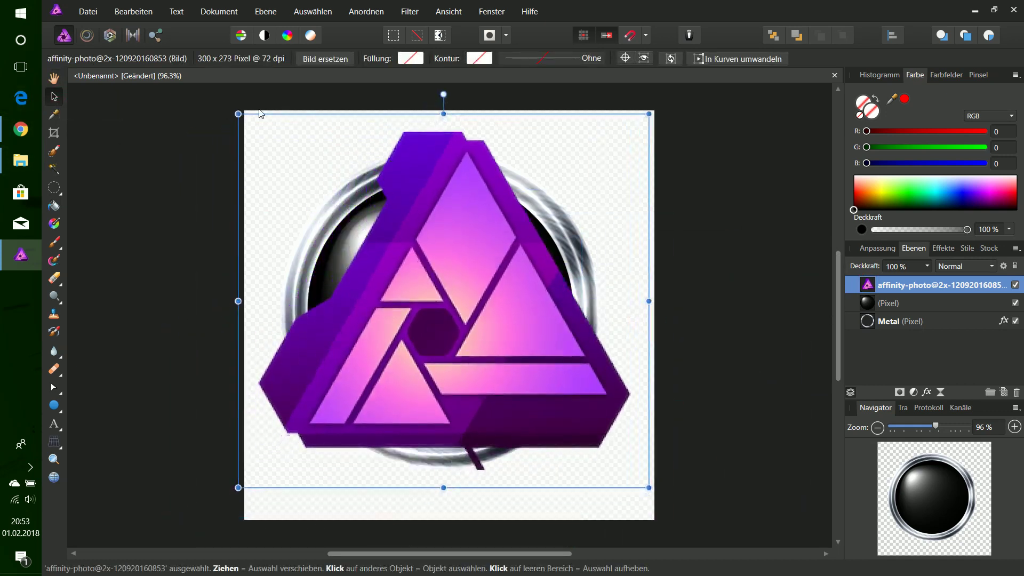
{"action": "left_click_drag", "start_coordinate": [239, 113], "coordinate": [377, 235]}
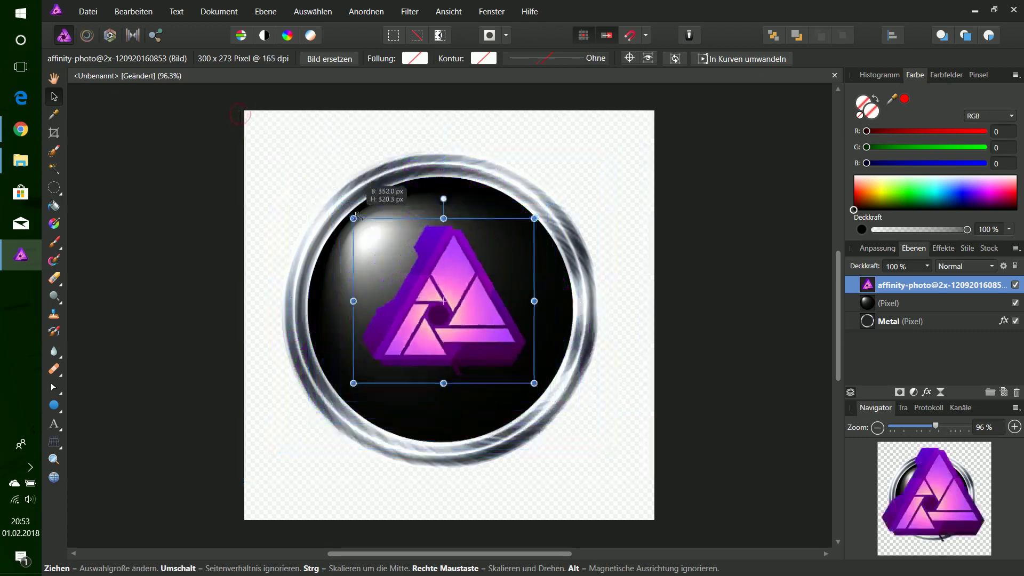
{"action": "left_click_drag", "start_coordinate": [377, 236], "coordinate": [371, 230]}
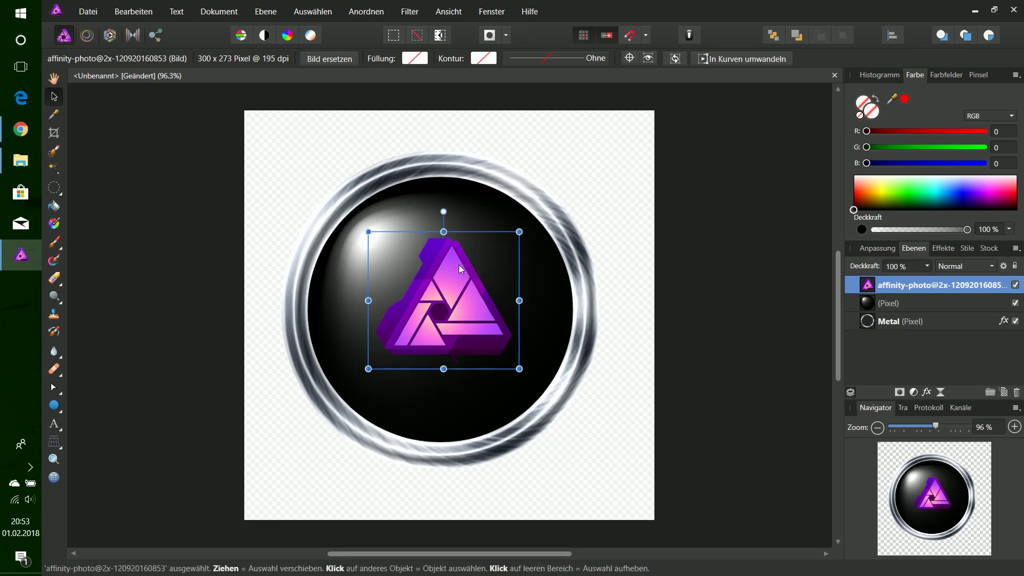
{"action": "left_click_drag", "start_coordinate": [460, 266], "coordinate": [459, 226]}
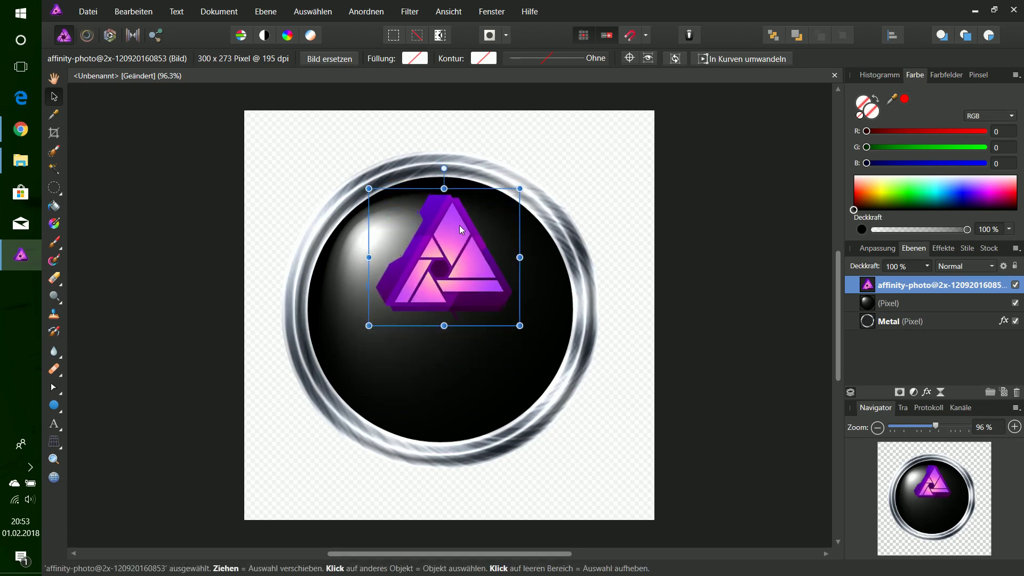
{"action": "left_click_drag", "start_coordinate": [459, 225], "coordinate": [458, 228]}
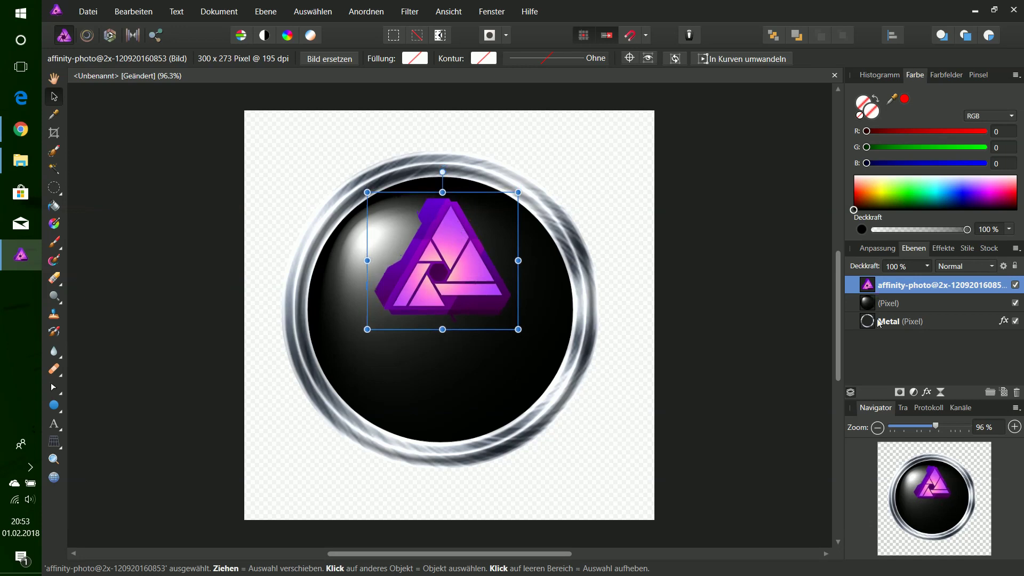
{"action": "left_click", "coordinate": [924, 318]}
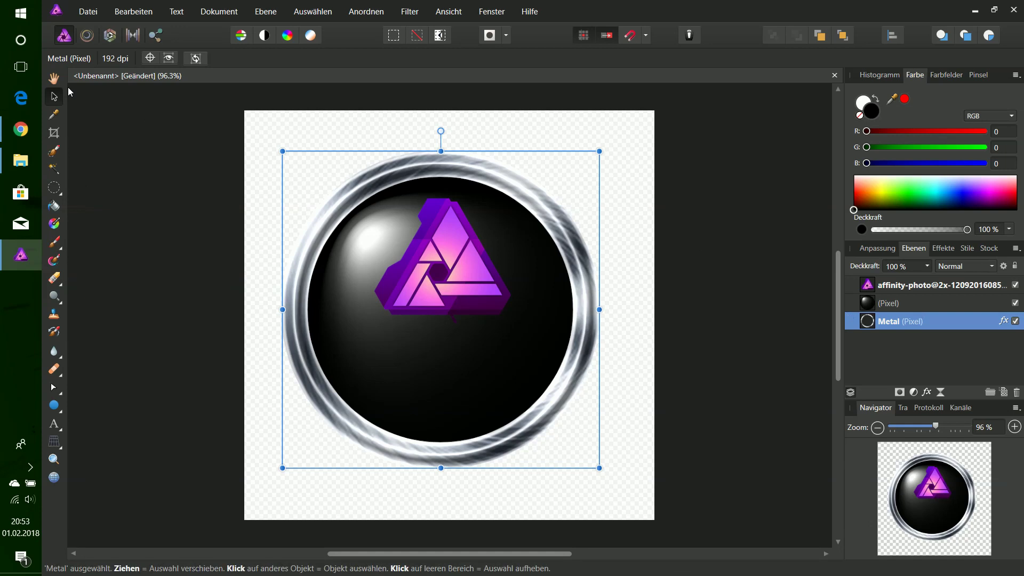
Create 35.1 pt =LOGO= artistic text in Terminator Two on the sphere's lower half
{"action": "left_click", "coordinate": [62, 428]}
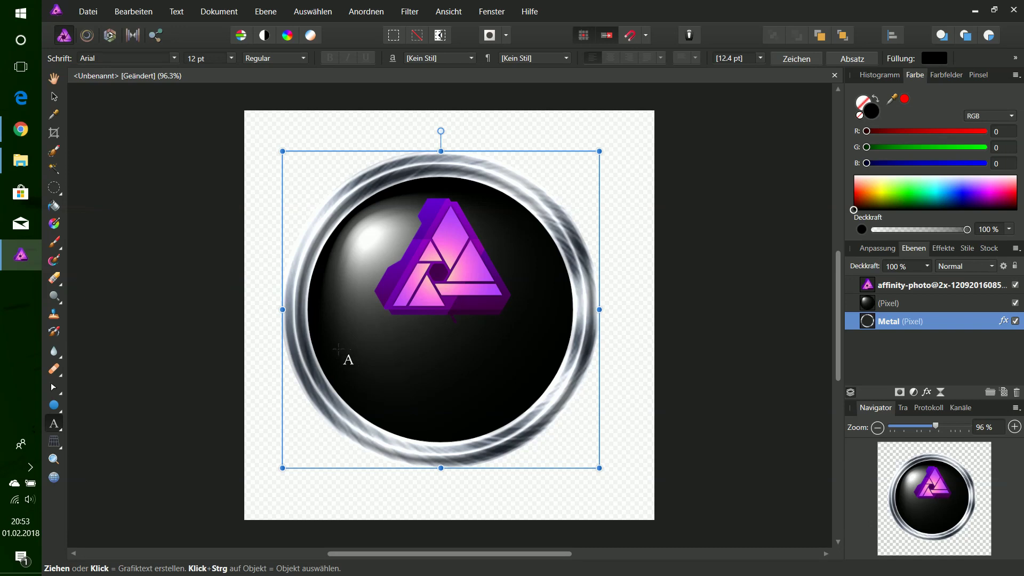
{"action": "left_click_drag", "start_coordinate": [338, 350], "coordinate": [372, 383]}
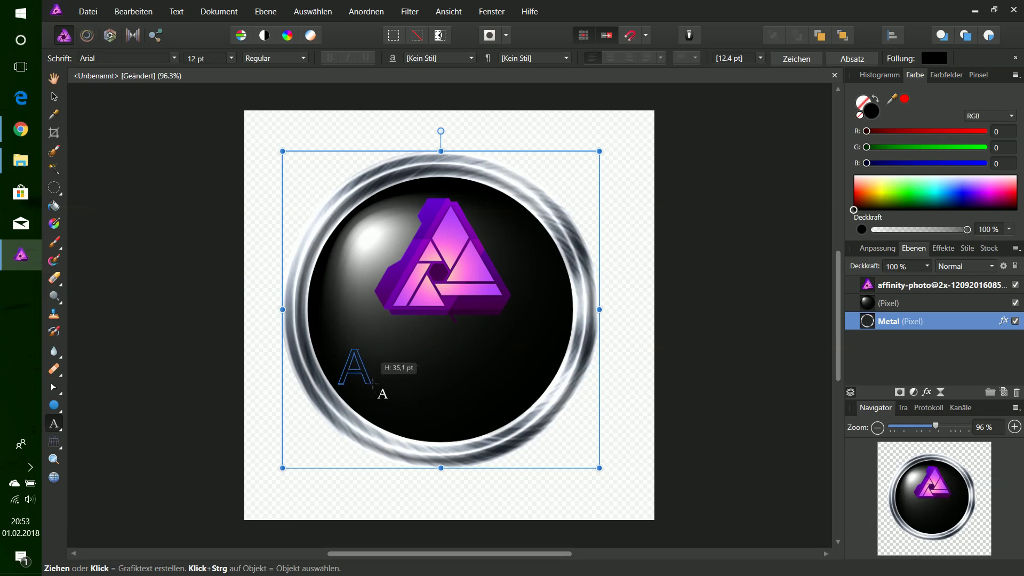
{"action": "left_click_drag", "start_coordinate": [373, 384], "coordinate": [373, 384]}
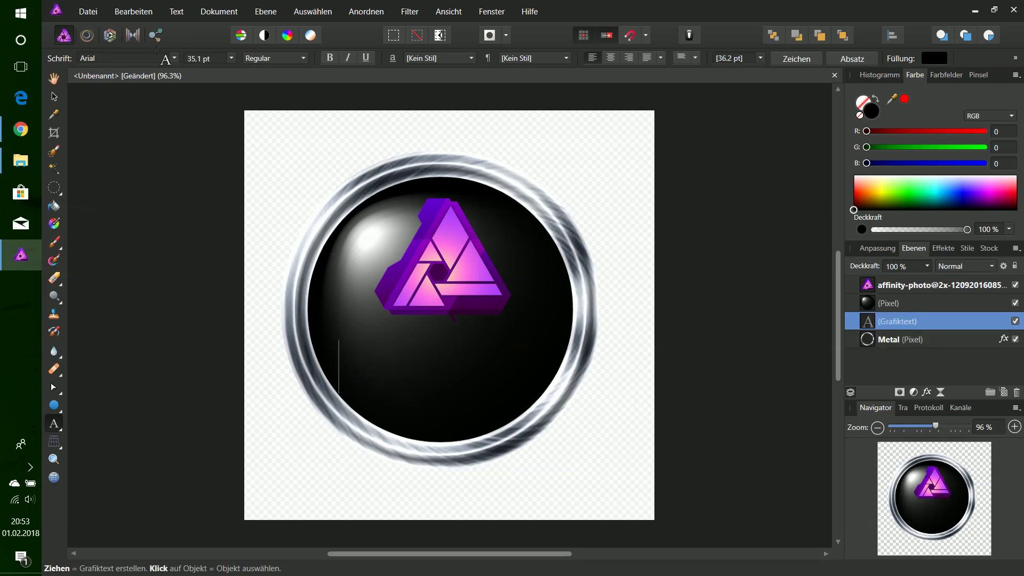
{"action": "left_click", "coordinate": [126, 58]}
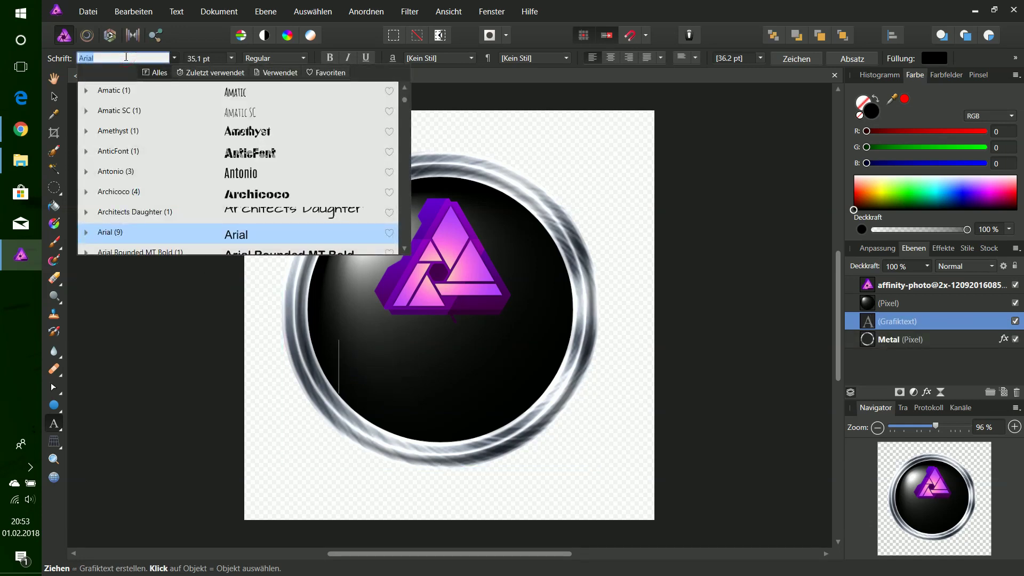
{"action": "type", "text": "Termin"}
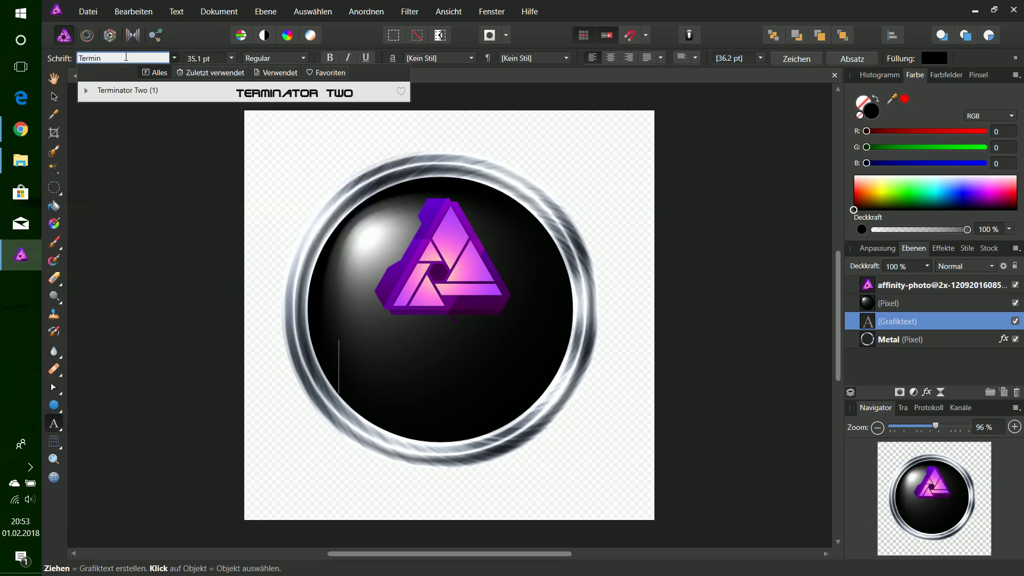
{"action": "left_click", "coordinate": [133, 93]}
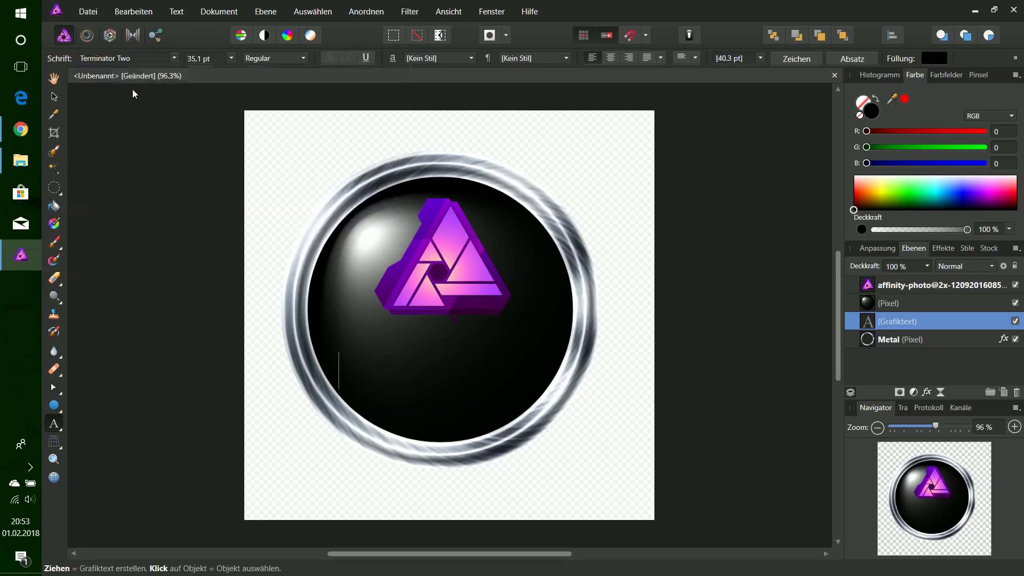
{"action": "type", "text": "="}
{"action": "type", "text": "LOGO"}
{"action": "key", "text": "Escape"}
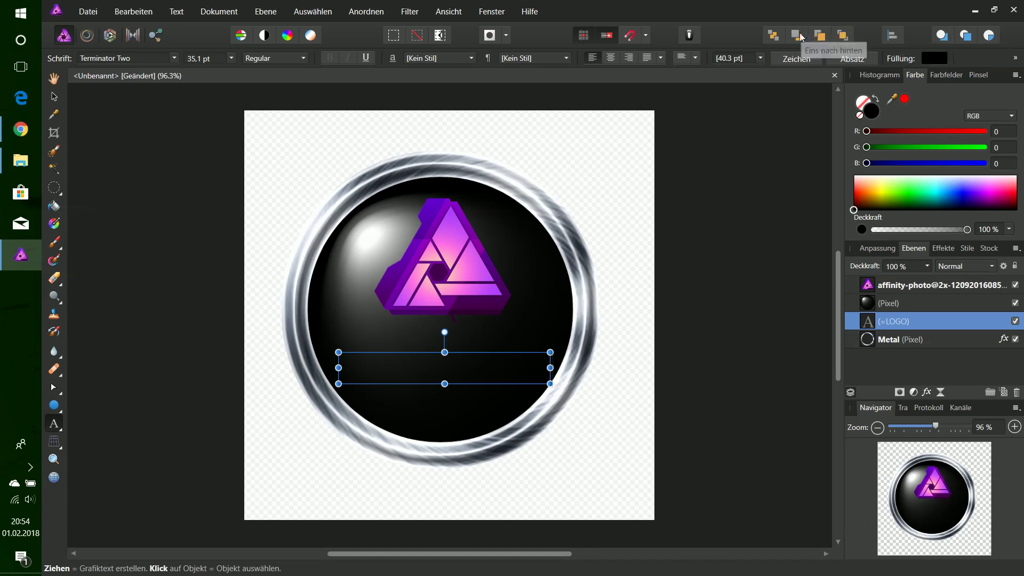
Raise the =LOGO= text layer above the sphere and nudge the text slightly up
{"action": "left_click", "coordinate": [821, 35]}
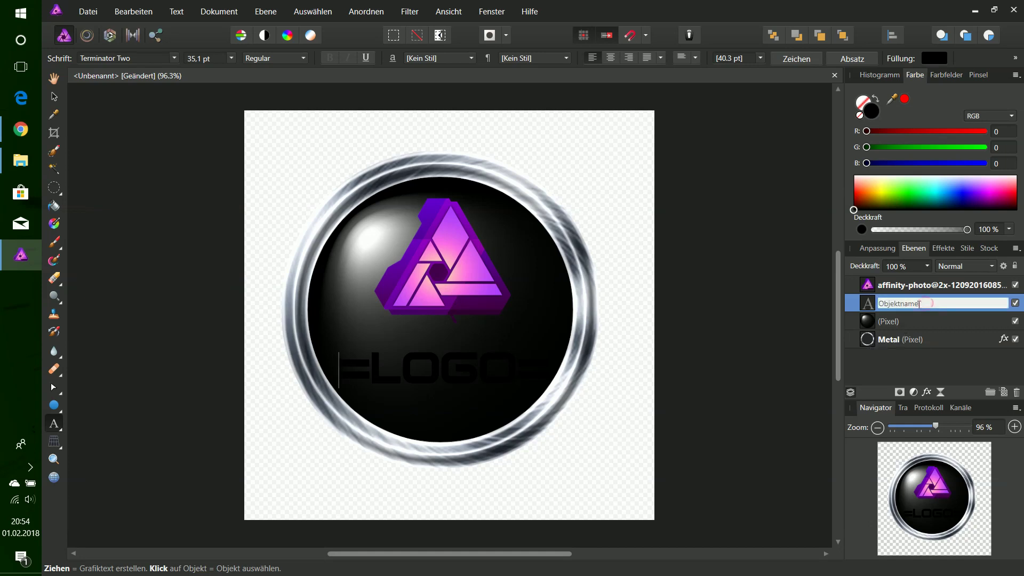
{"action": "left_click", "coordinate": [868, 304]}
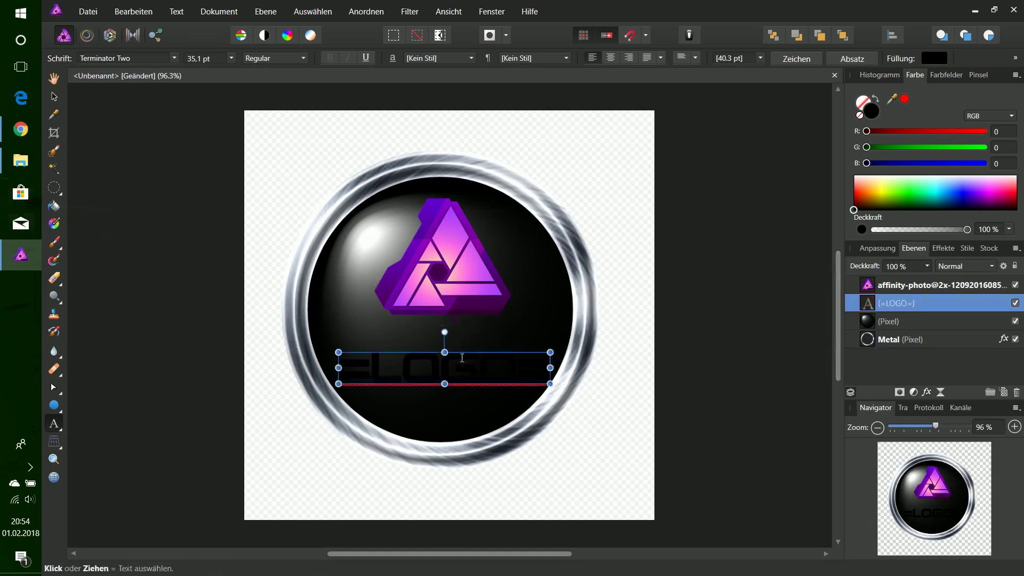
{"action": "left_click_drag", "start_coordinate": [463, 349], "coordinate": [461, 335]}
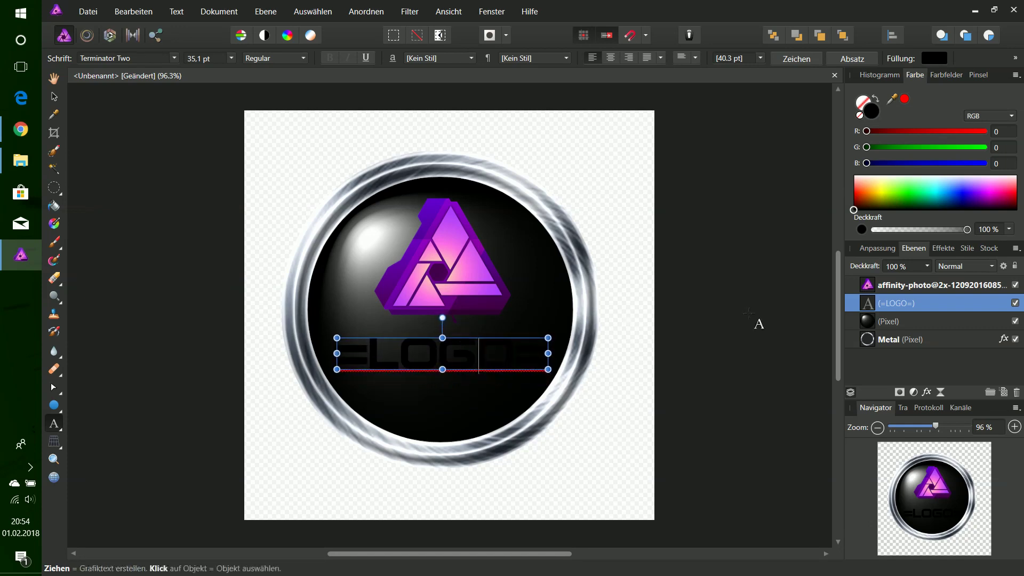
{"action": "double_click", "coordinate": [885, 303]}
{"action": "key", "text": "Escape"}
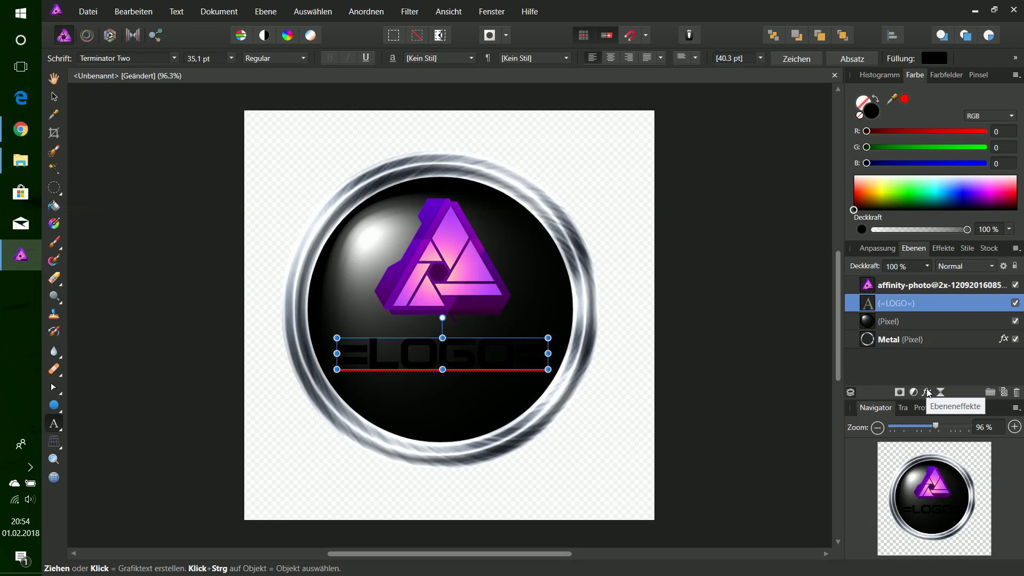
Give the =LOGO= text a 3D effect with specular raised to 67 %
{"action": "left_click", "coordinate": [928, 393]}
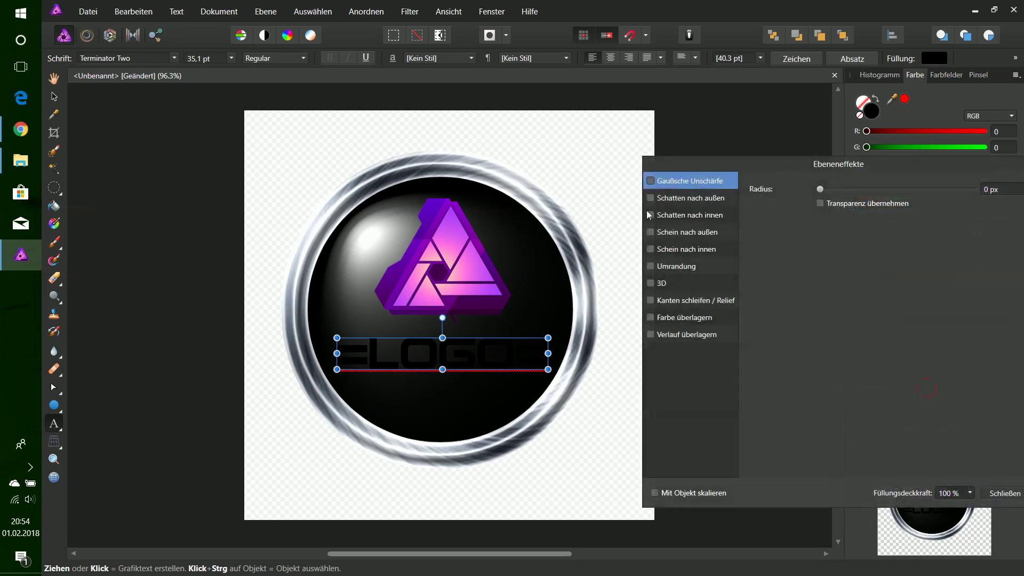
{"action": "left_click", "coordinate": [650, 284]}
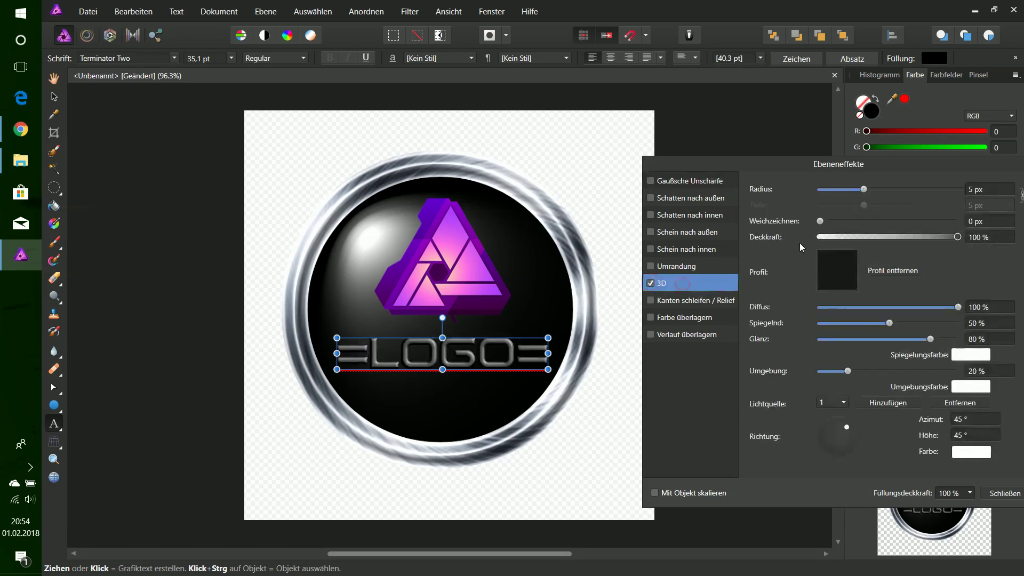
{"action": "left_click_drag", "start_coordinate": [864, 189], "coordinate": [863, 195]}
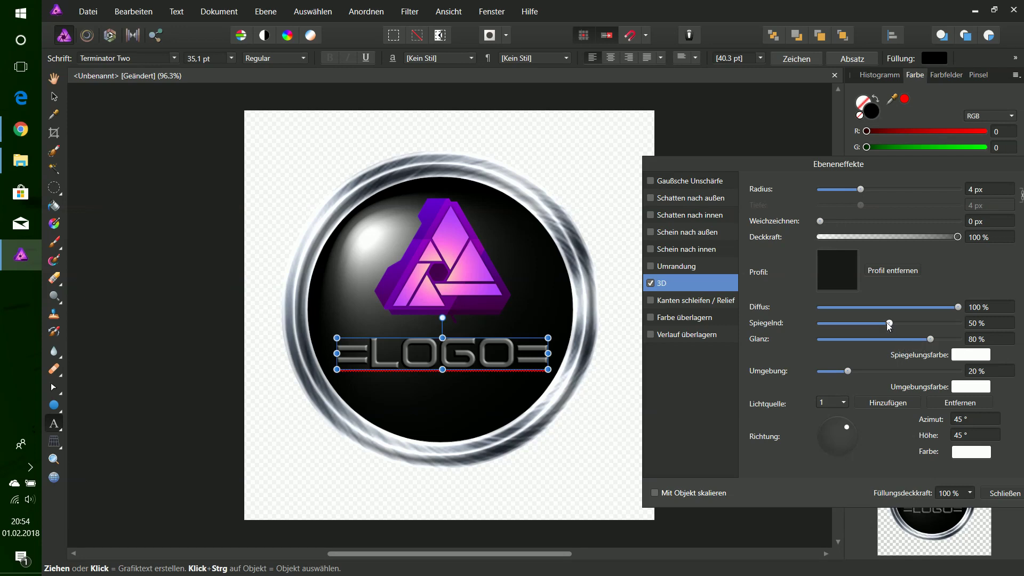
{"action": "left_click_drag", "start_coordinate": [889, 323], "coordinate": [913, 323]}
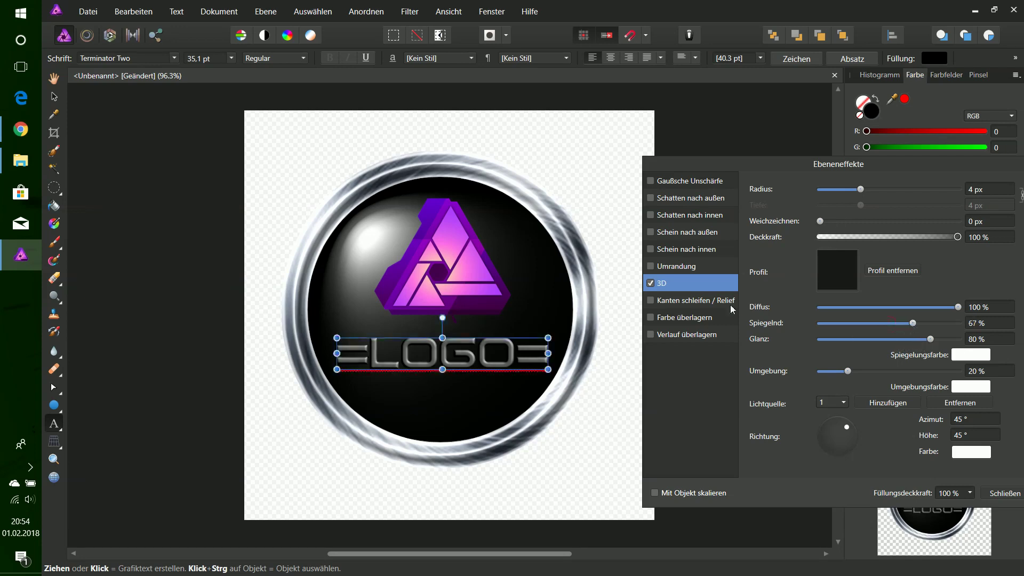
Add a colour overlay using the purple sampled from the triangle logo
{"action": "left_click", "coordinate": [674, 319]}
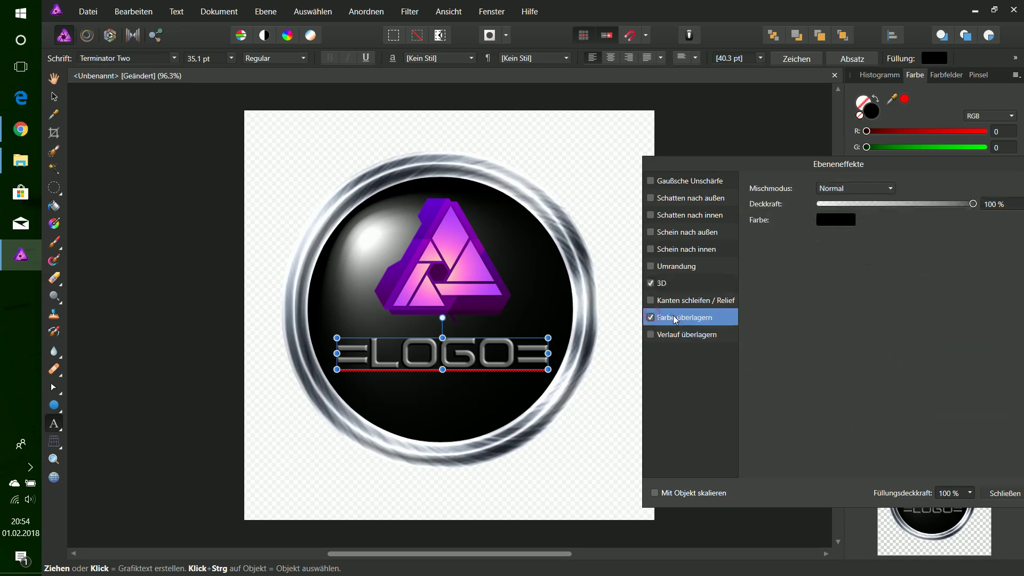
{"action": "left_click", "coordinate": [840, 226]}
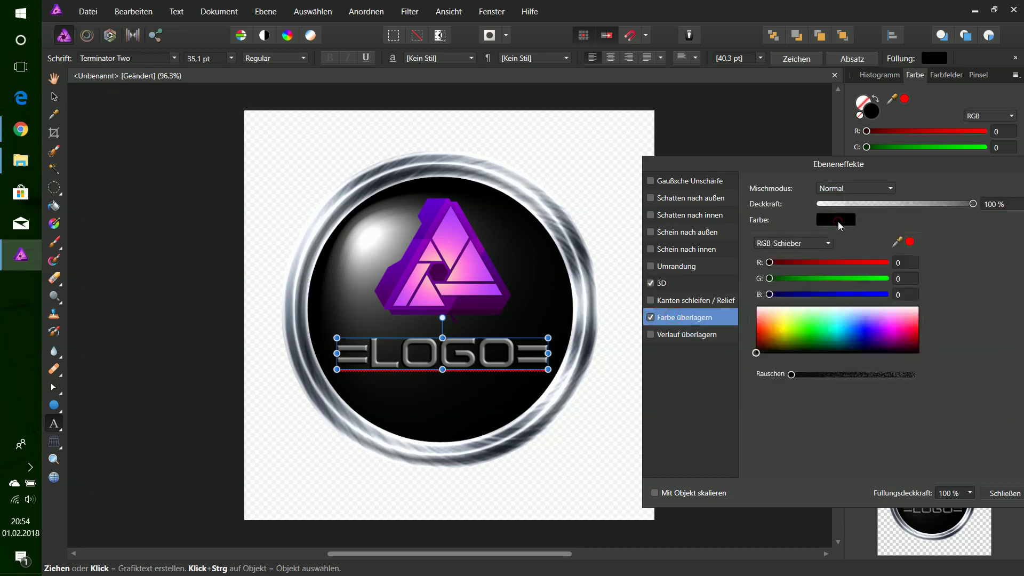
{"action": "left_click_drag", "start_coordinate": [898, 244], "coordinate": [481, 301]}
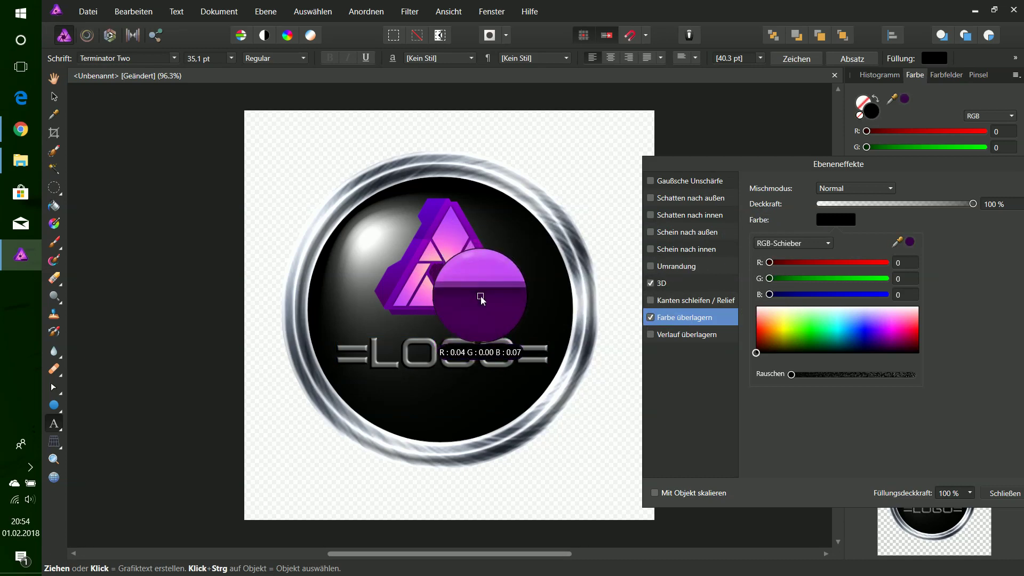
{"action": "left_click_drag", "start_coordinate": [481, 300], "coordinate": [482, 300]}
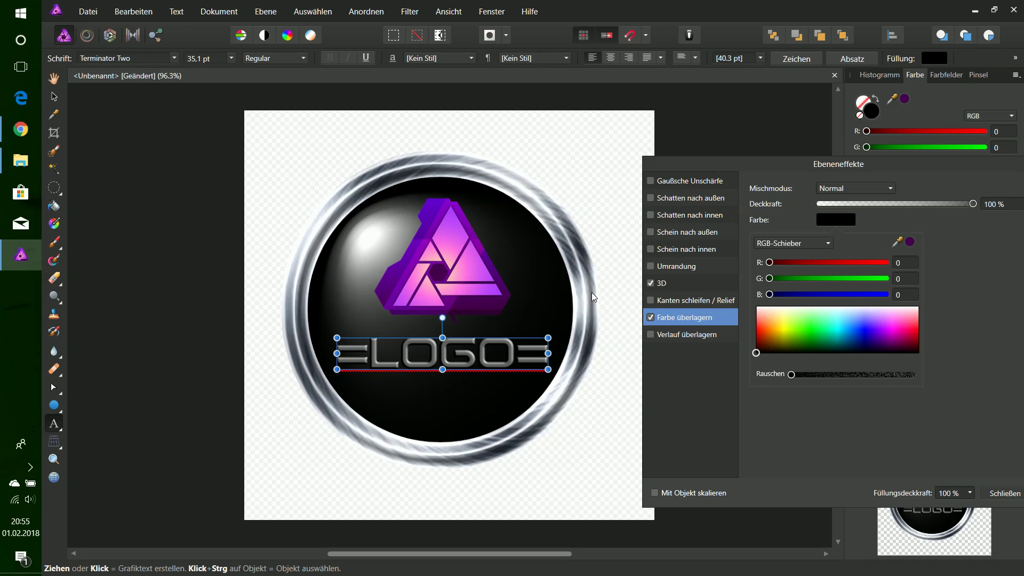
{"action": "left_click", "coordinate": [902, 164]}
{"action": "left_click", "coordinate": [834, 221]}
{"action": "left_click_drag", "start_coordinate": [899, 247], "coordinate": [473, 309]}
{"action": "left_click", "coordinate": [910, 243]}
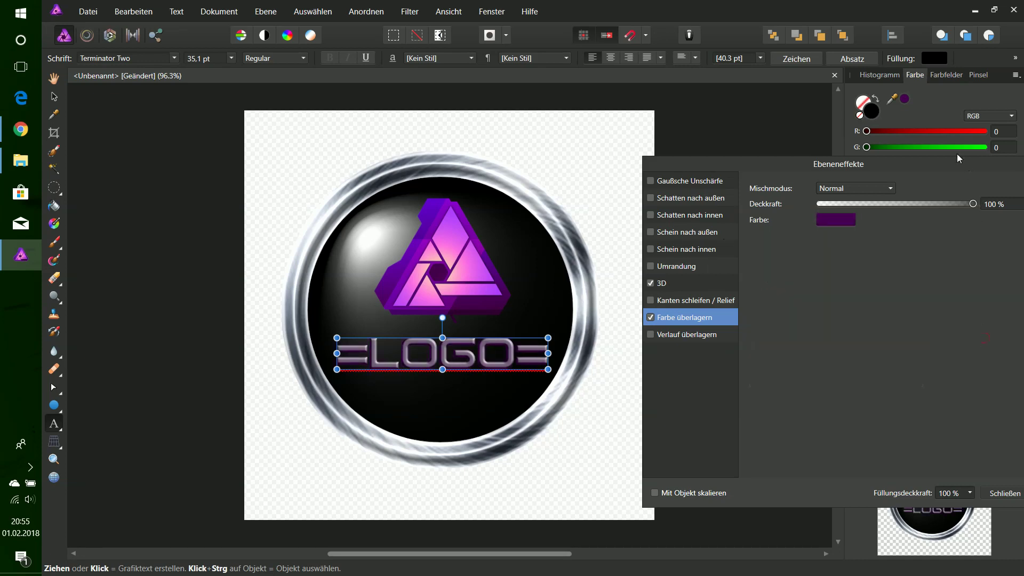
{"action": "left_click_drag", "start_coordinate": [955, 168], "coordinate": [877, 142]}
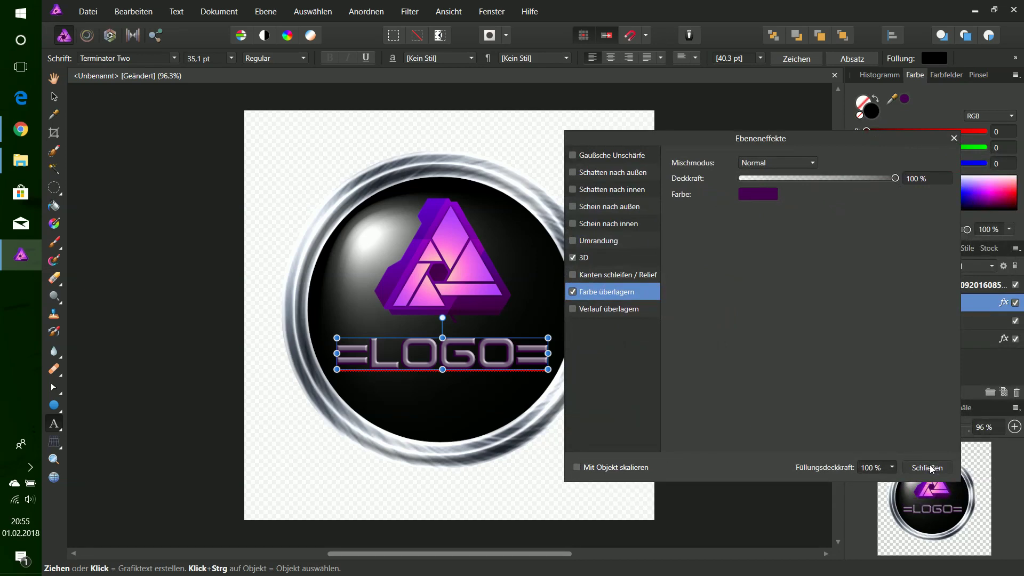
Lower the 3D gloss to 73 % and close the layer effects
{"action": "left_click", "coordinate": [609, 259]}
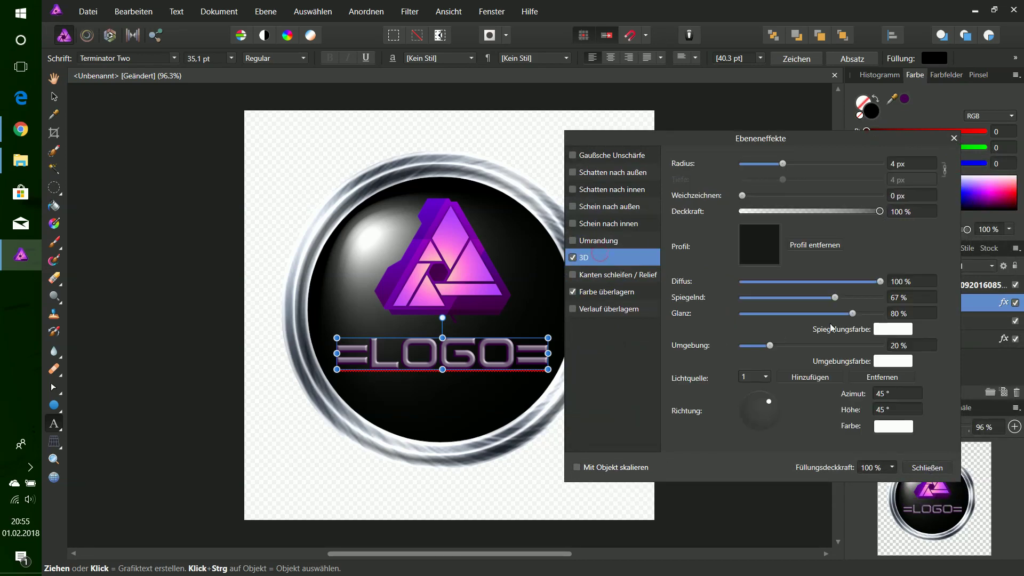
{"action": "left_click_drag", "start_coordinate": [853, 317], "coordinate": [843, 315]}
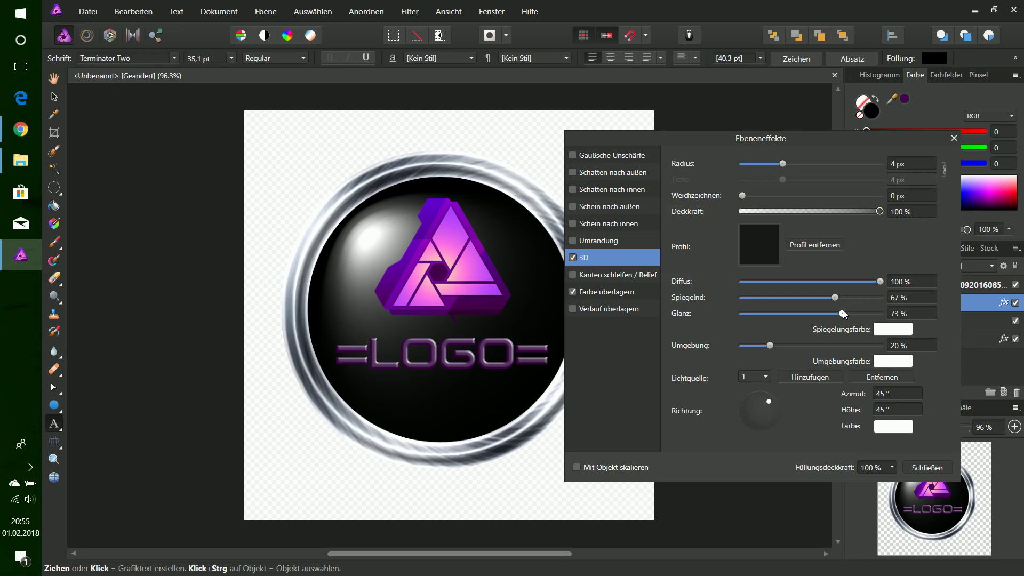
{"action": "left_click", "coordinate": [954, 138]}
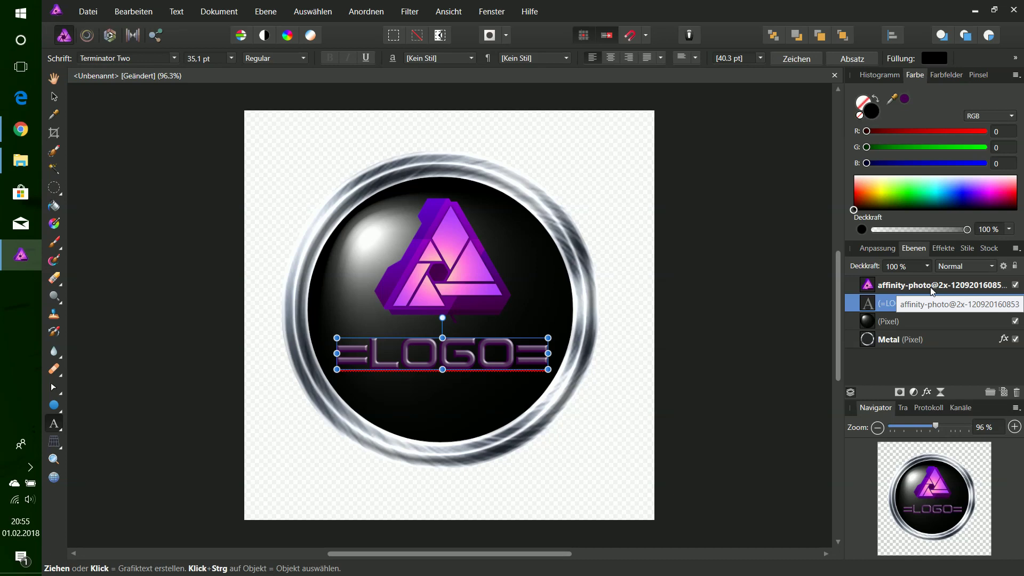
Set the =LOGO= text and triangle logo layers both to 50 % opacity
{"action": "left_click", "coordinate": [902, 267]}
{"action": "type", "text": "50"}
{"action": "key", "text": "Return"}
{"action": "left_click", "coordinate": [901, 285]}
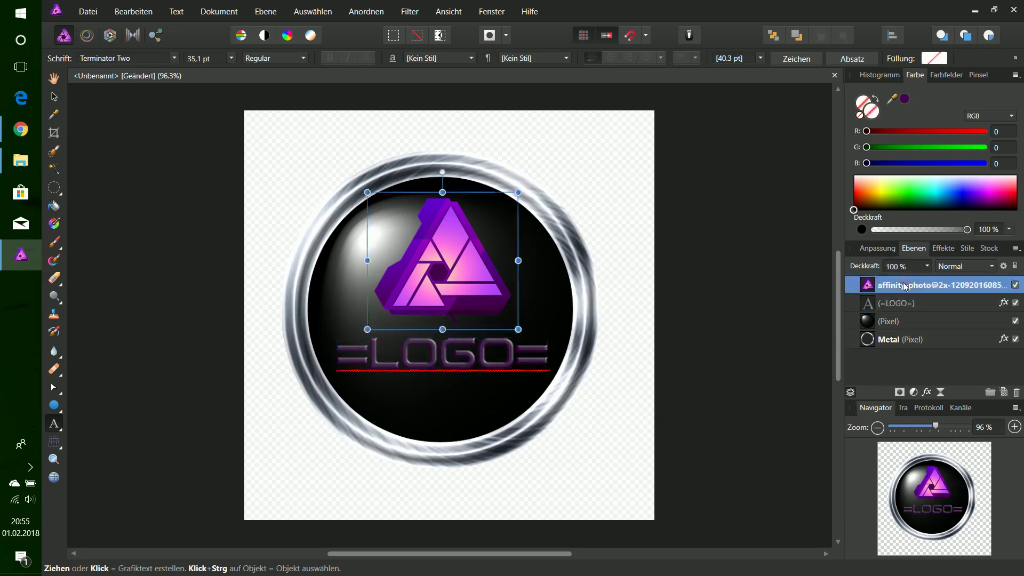
{"action": "left_click", "coordinate": [901, 267]}
{"action": "type", "text": "50"}
{"action": "key", "text": "Return"}
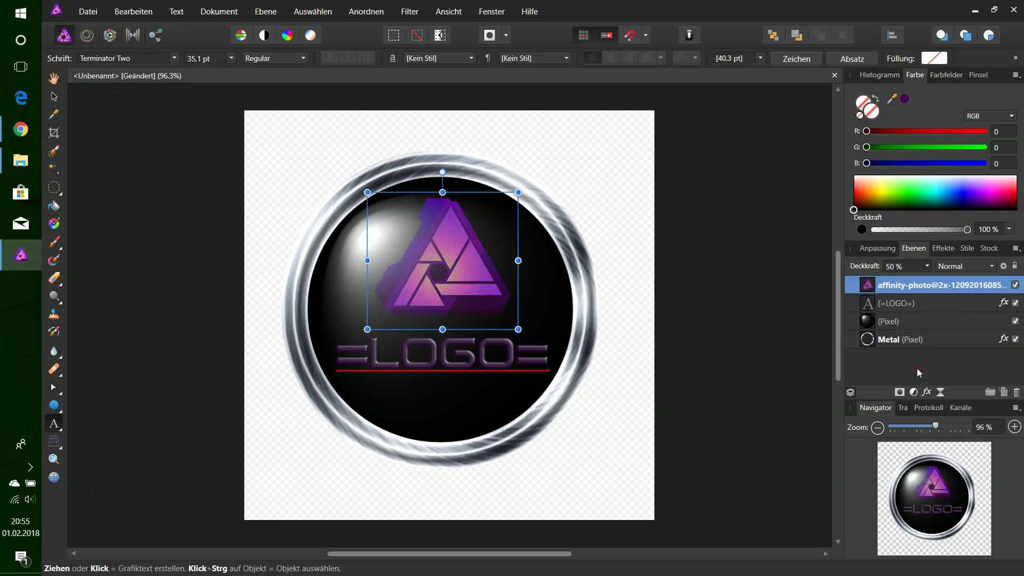
{"action": "left_click", "coordinate": [54, 80]}
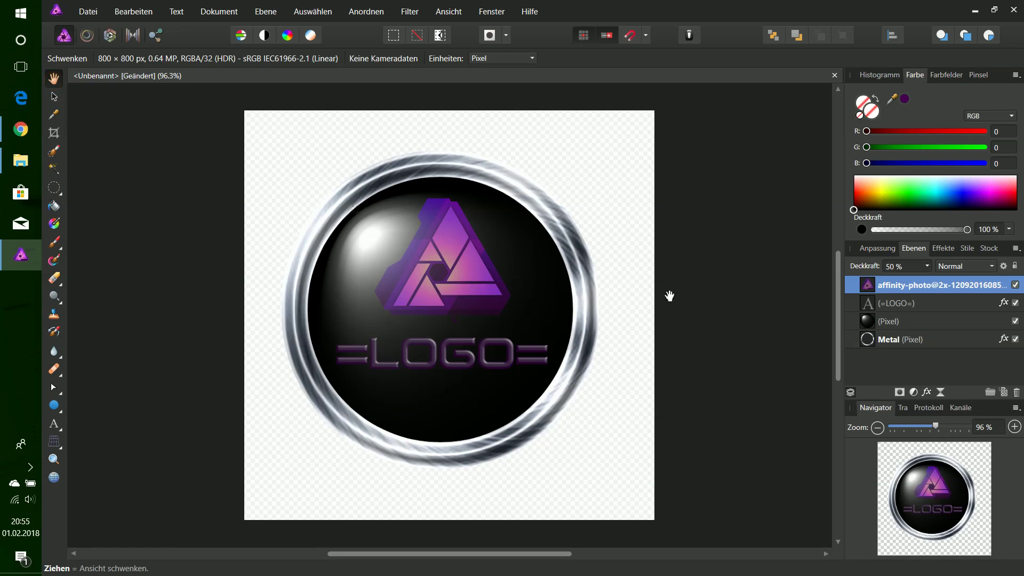
Add a new pixel layer at the bottom of the stack and choose a linear gradient fill
{"action": "left_click", "coordinate": [1003, 393]}
{"action": "left_click_drag", "start_coordinate": [953, 297], "coordinate": [945, 382]}
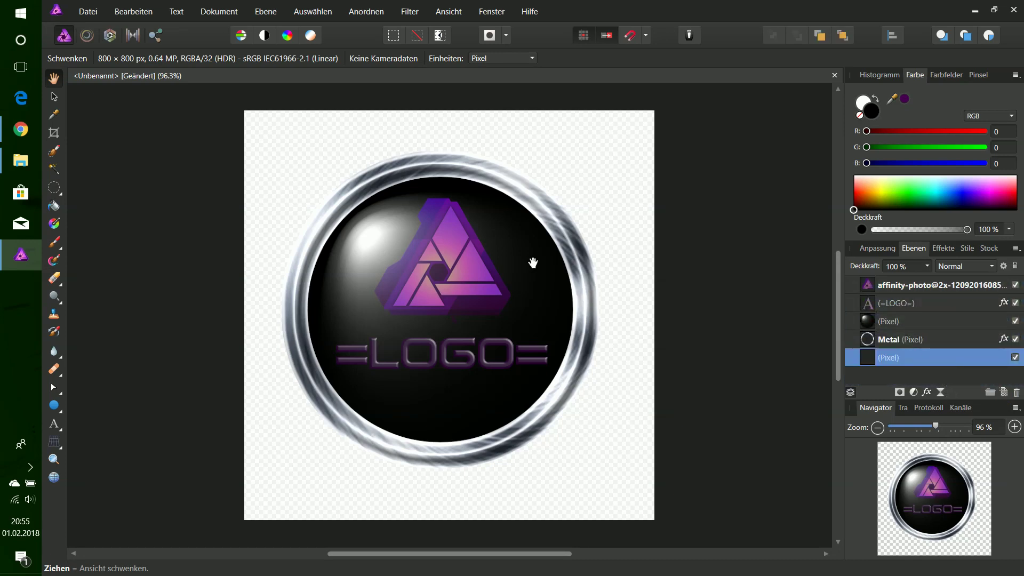
{"action": "left_click", "coordinate": [55, 224]}
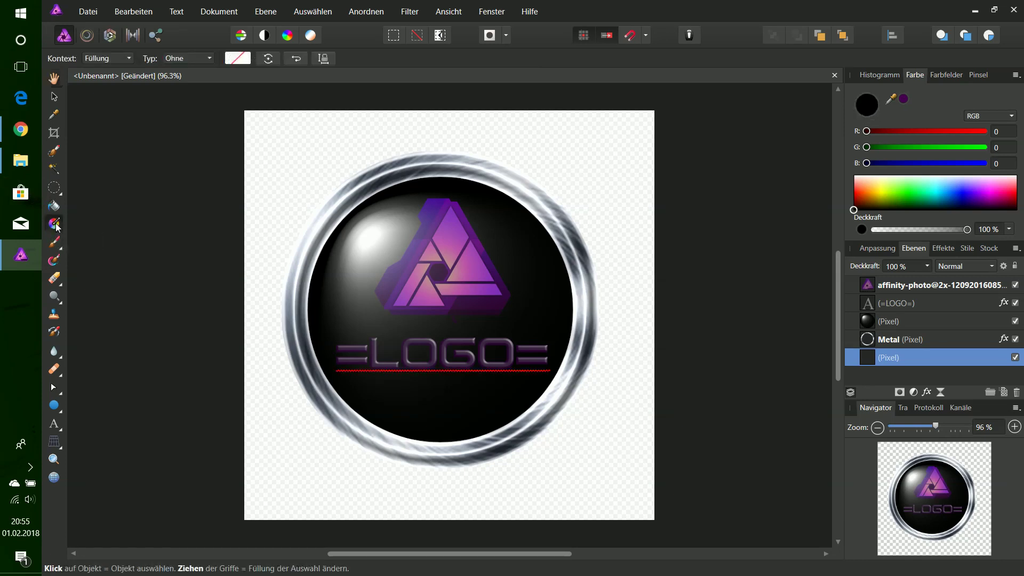
{"action": "left_click", "coordinate": [240, 58]}
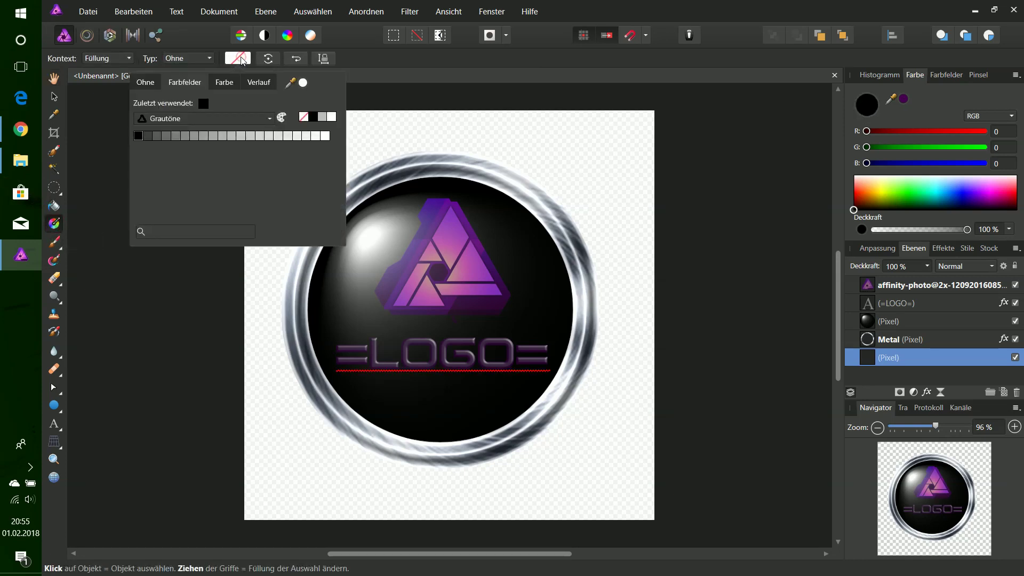
{"action": "left_click", "coordinate": [260, 82]}
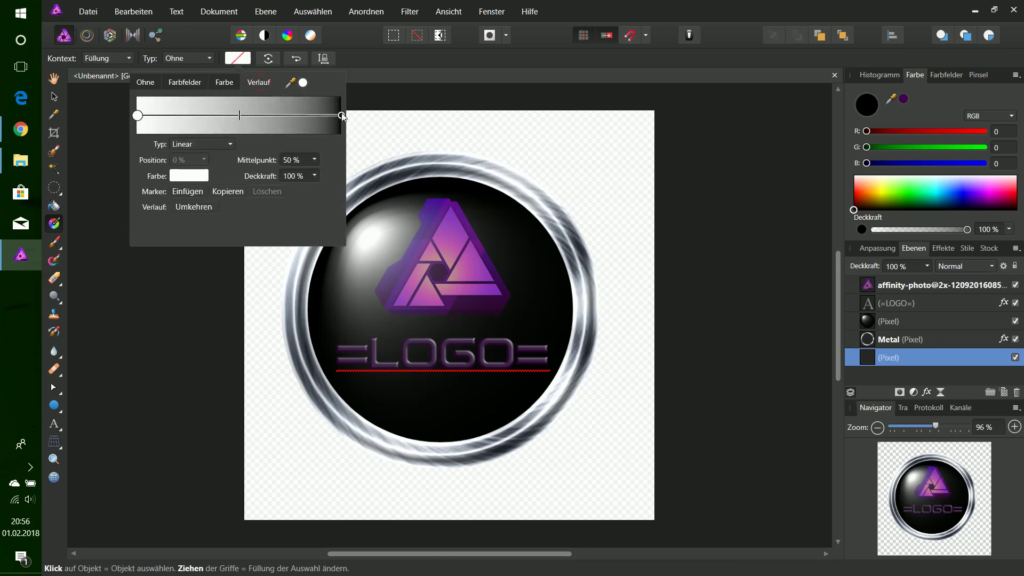
{"action": "left_click", "coordinate": [138, 116]}
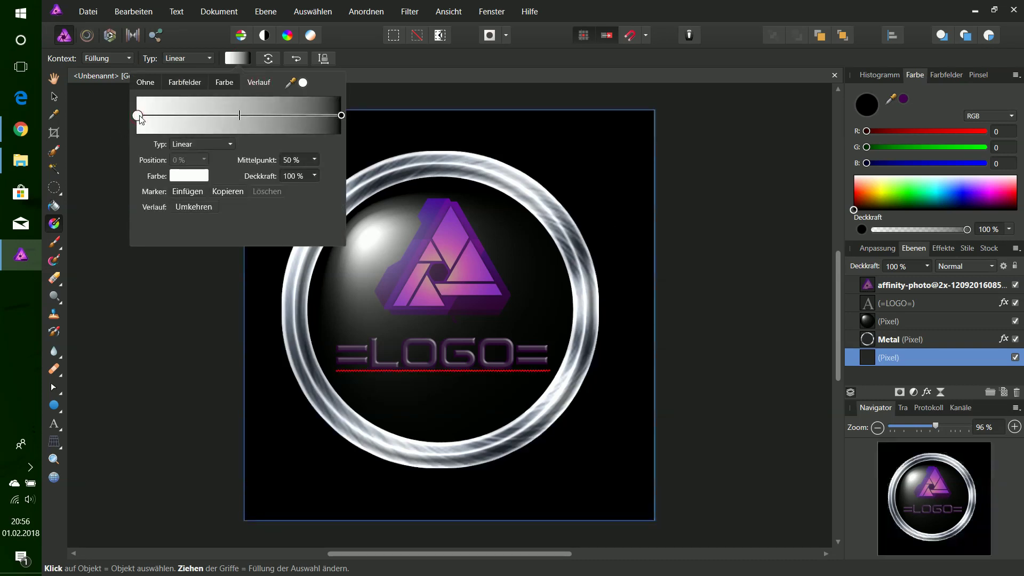
Fill the background diagonally with a magenta-to-black gradient
{"action": "left_click", "coordinate": [189, 175]}
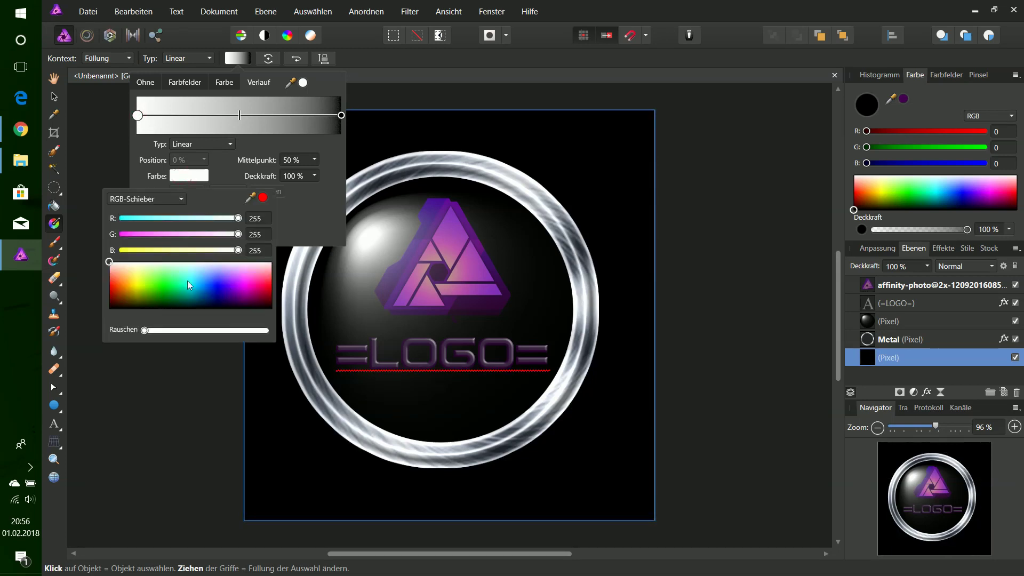
{"action": "left_click_drag", "start_coordinate": [141, 268], "coordinate": [248, 292]}
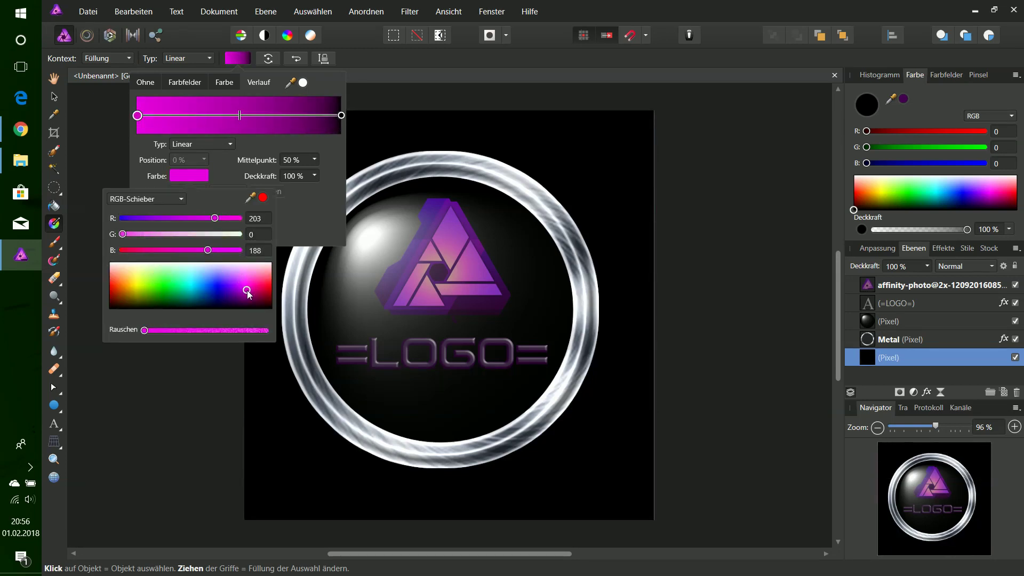
{"action": "left_click", "coordinate": [425, 102]}
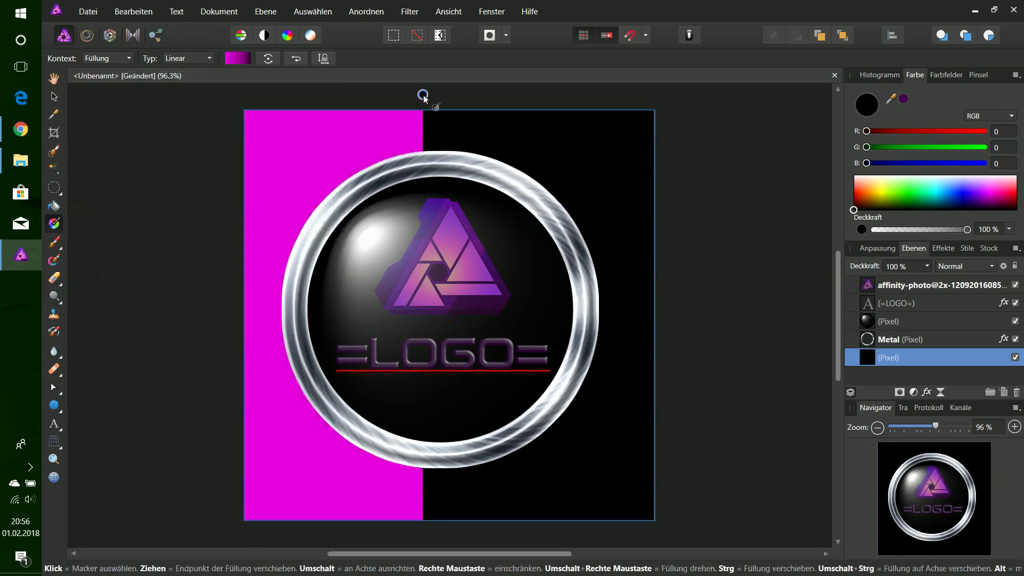
{"action": "mouse_move", "coordinate": [436, 106]}
{"action": "left_mouse_down"}
{"action": "mouse_move", "coordinate": [563, 227]}
{"action": "mouse_move", "coordinate": [552, 219]}
{"action": "left_mouse_up"}
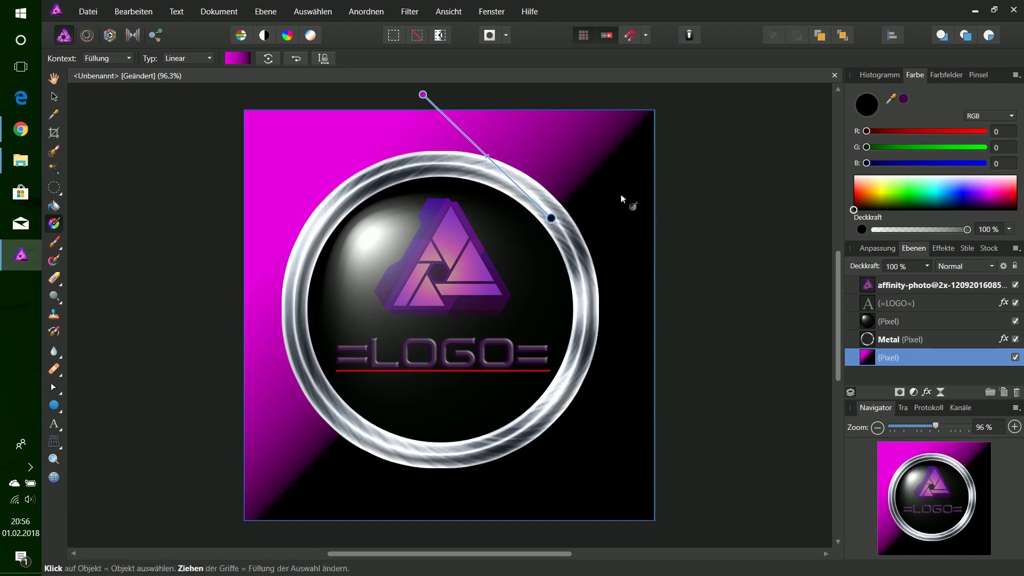
{"action": "left_click", "coordinate": [901, 290]}
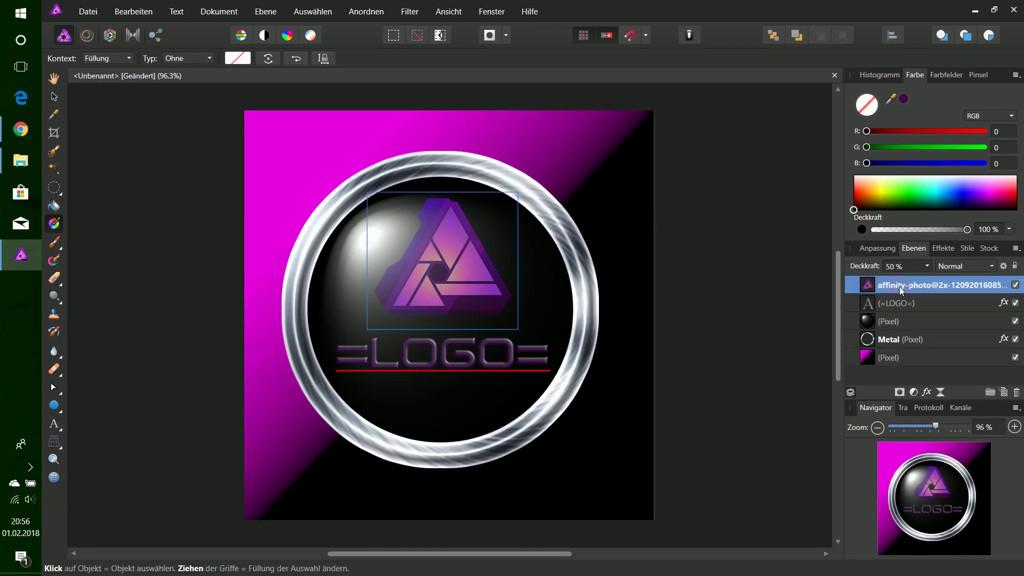
{"action": "left_click", "coordinate": [53, 78]}
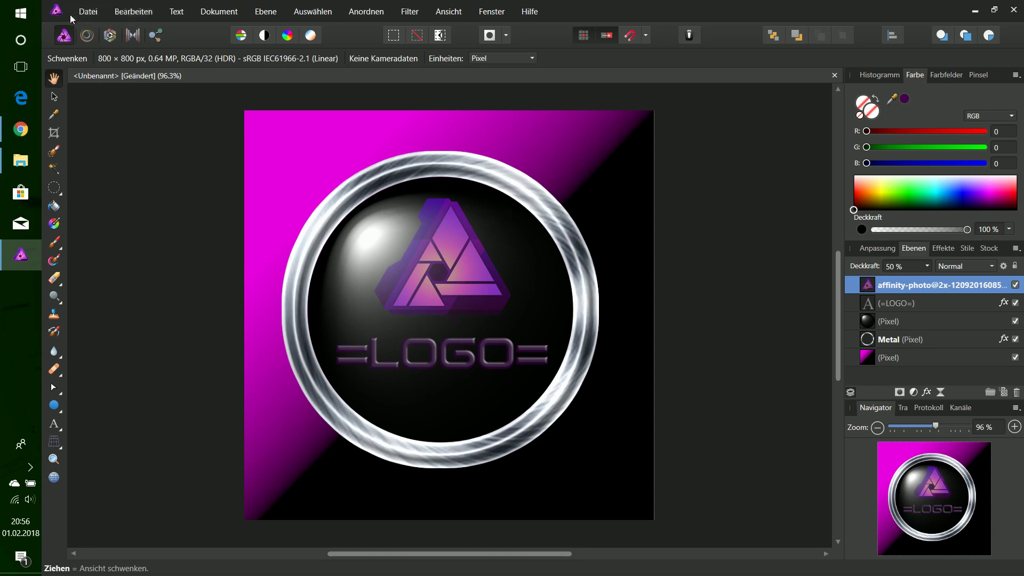
Choose File > Save As to bring up the save dialog on Tutor7
{"action": "left_click", "coordinate": [88, 11]}
{"action": "left_click", "coordinate": [116, 200]}
Save the document as an Affinity file named 'Logo' in Tutor7
{"action": "left_click", "coordinate": [231, 268]}
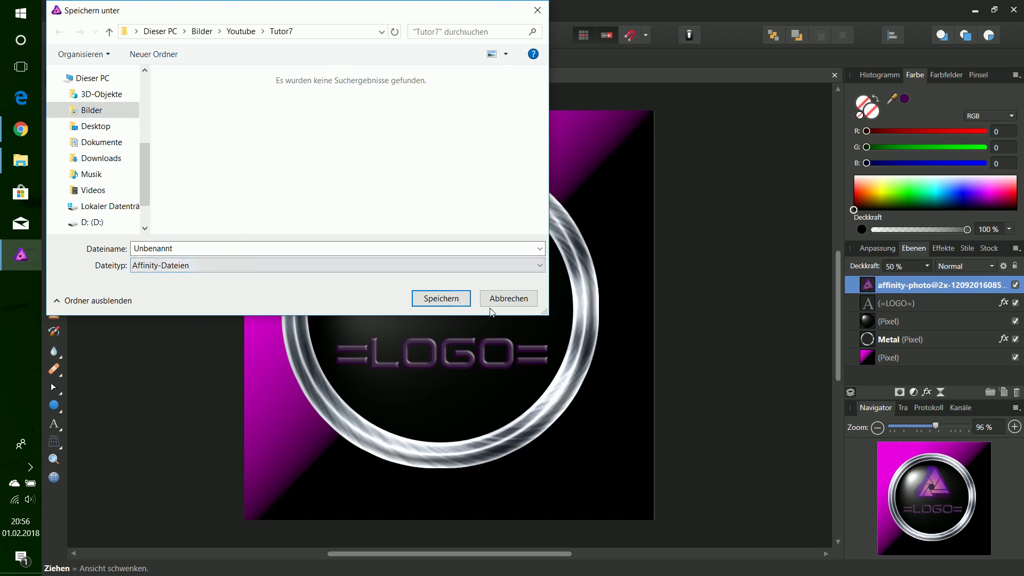
{"action": "double_click", "coordinate": [190, 249]}
{"action": "type", "text": "Logo"}
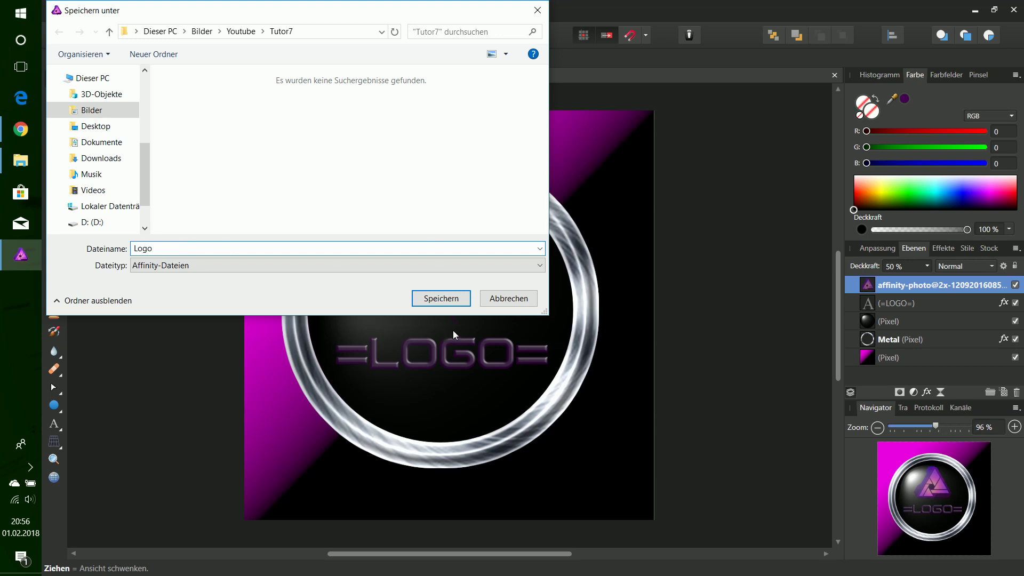
{"action": "left_click", "coordinate": [457, 301]}
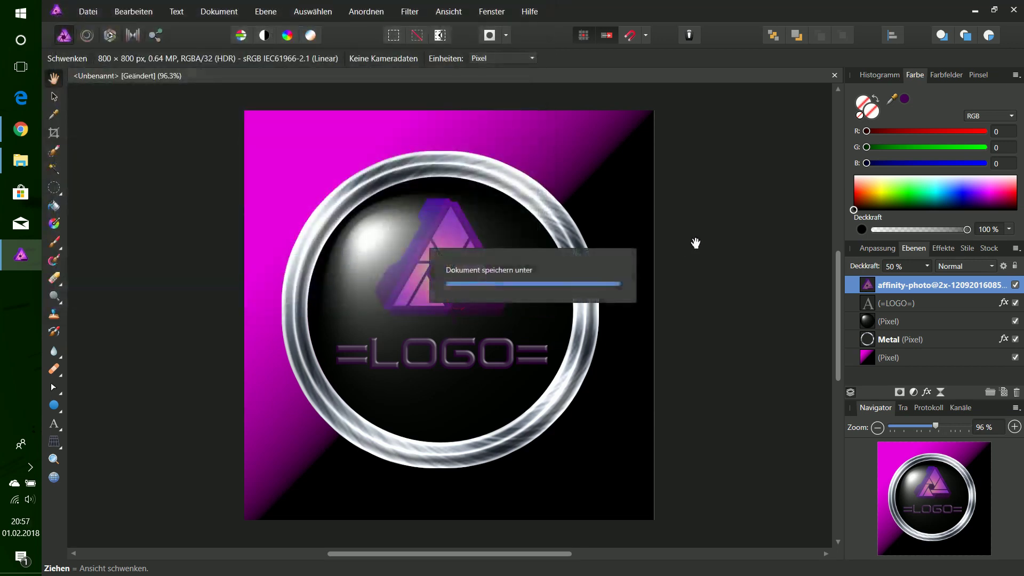